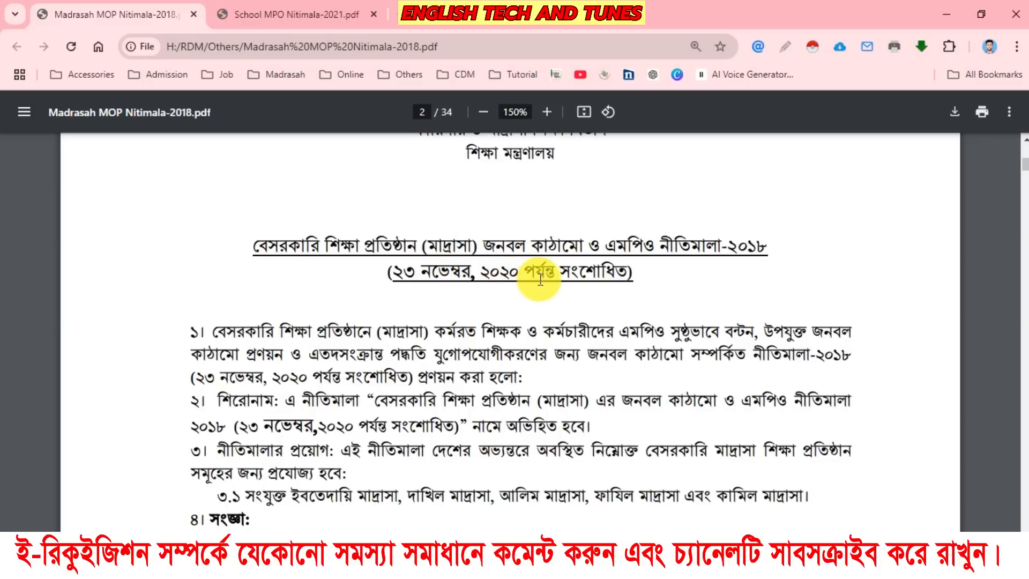
Examine the staffing tables for Dakhil, Alim, Fazil and higher madrasahs in the Madrasah MPO policy PDF.
scroll(516, 307, down, 20)
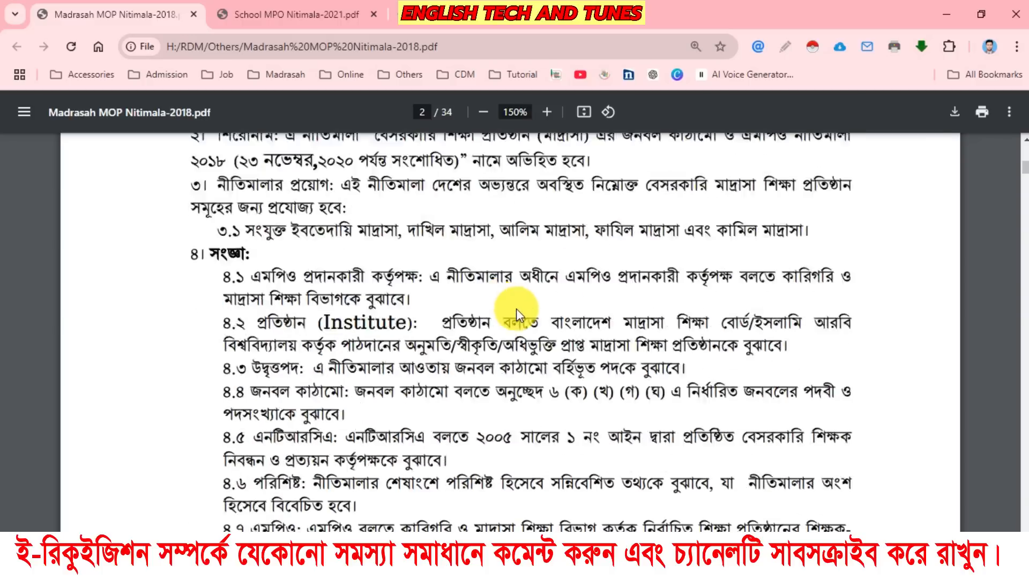
scroll(516, 308, down, 4)
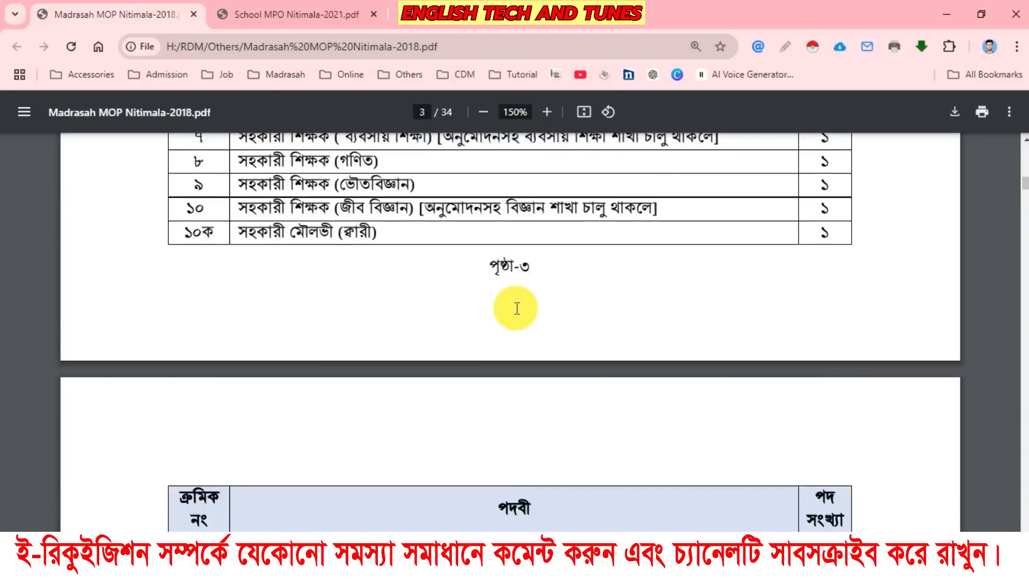
scroll(516, 303, up, 4)
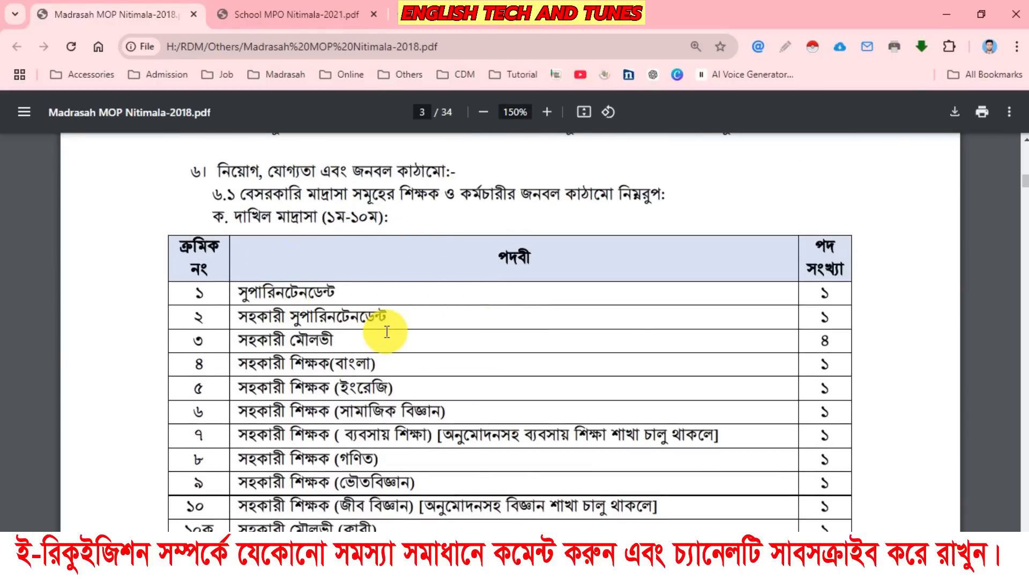
scroll(383, 326, down, 15)
scroll(384, 330, down, 3)
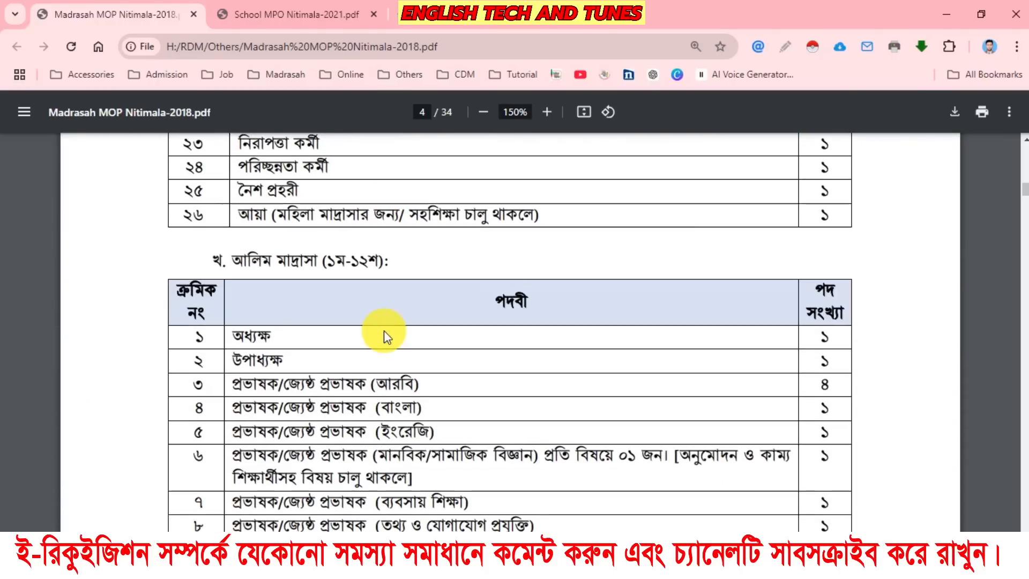
scroll(383, 330, down, 7)
scroll(383, 330, down, 15)
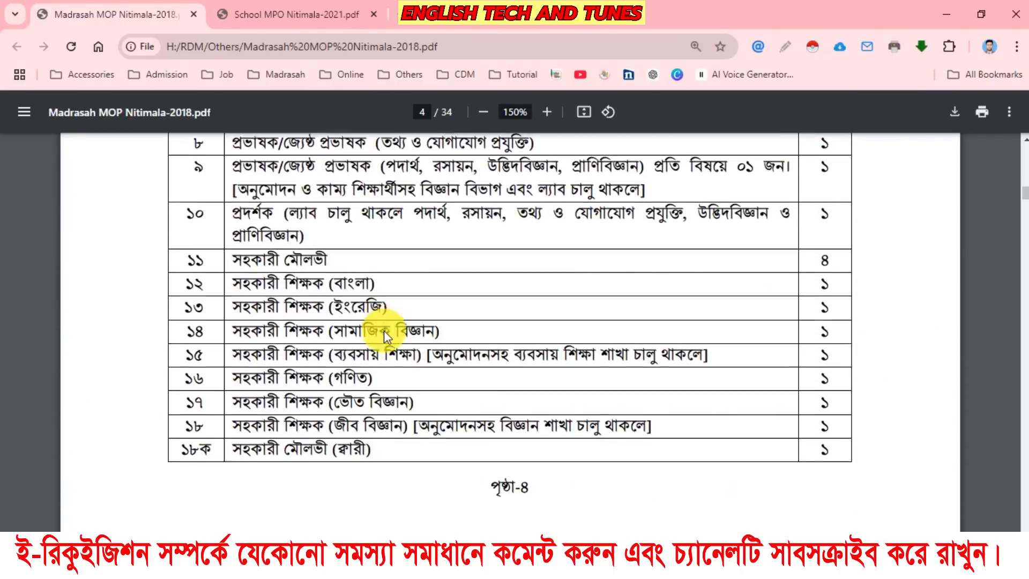
scroll(384, 330, up, 4)
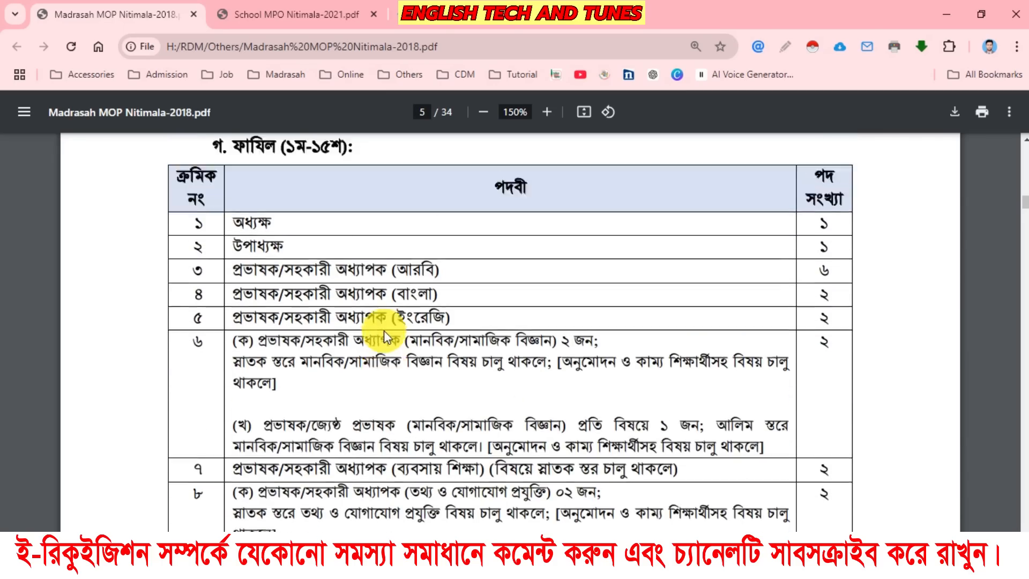
scroll(384, 330, down, 14)
scroll(385, 337, down, 20)
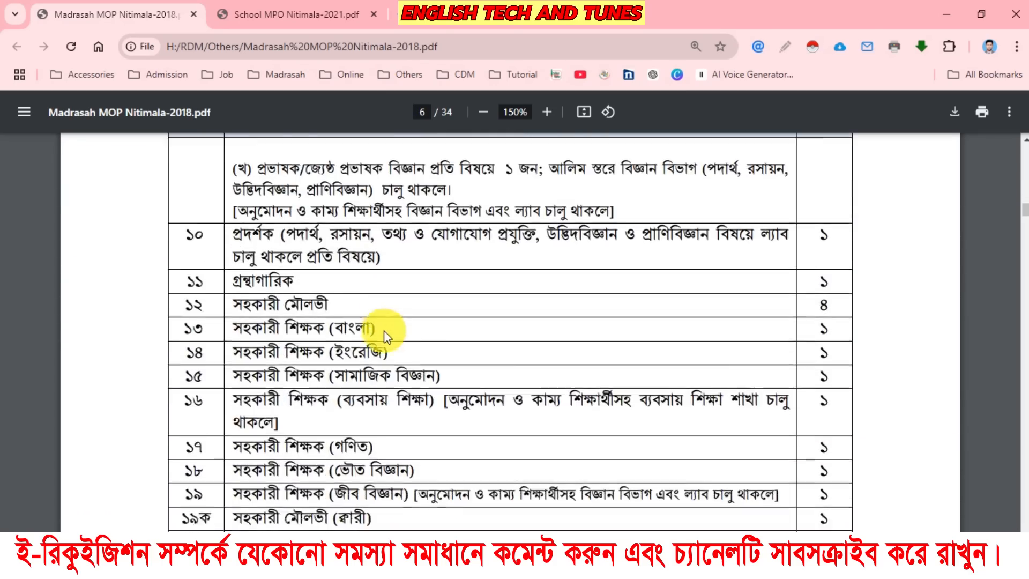
scroll(383, 330, down, 3)
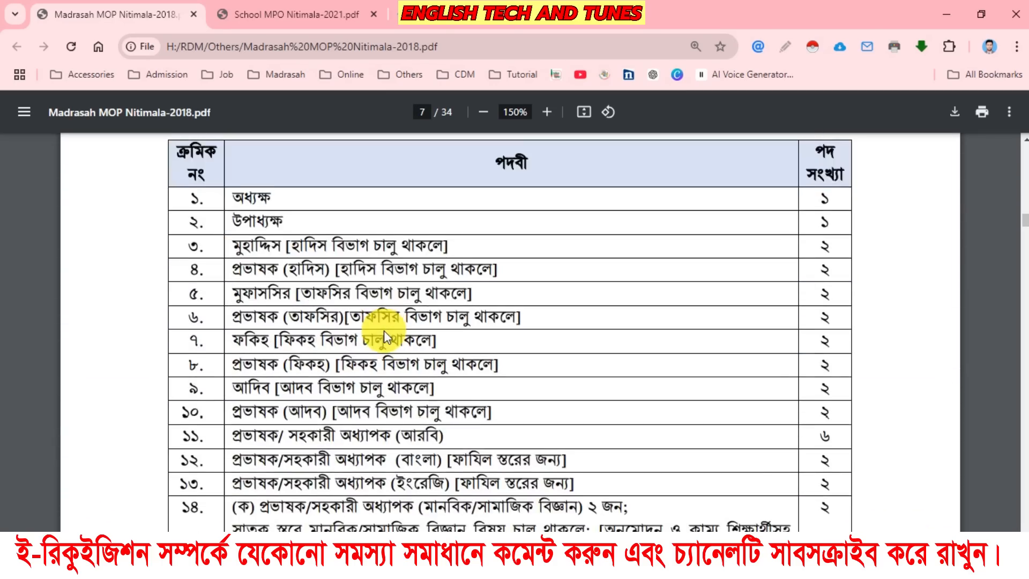
scroll(383, 330, up, 1)
scroll(384, 330, down, 5)
scroll(383, 330, down, 20)
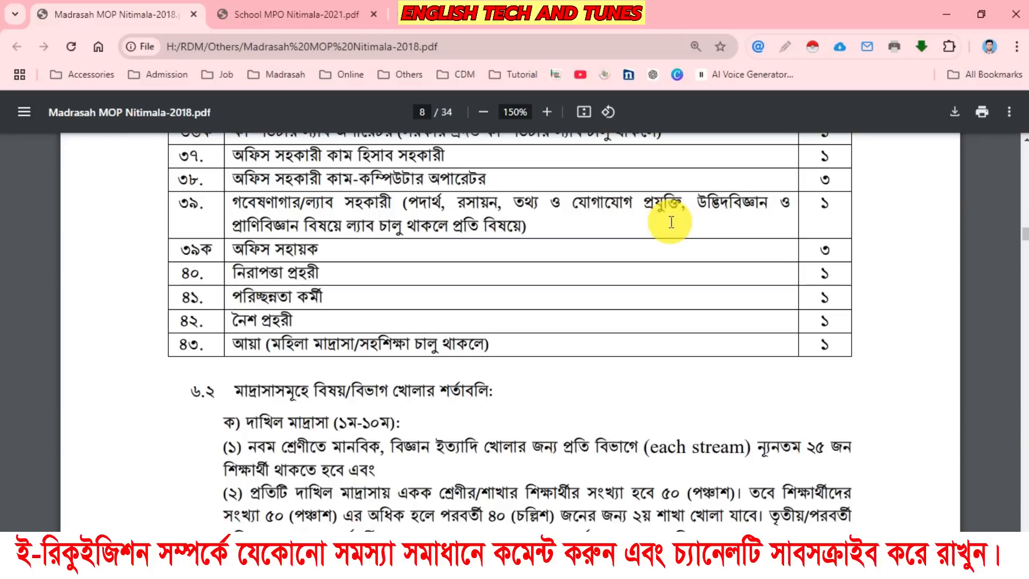
Search Google for "ntrca" in a new browser tab.
click(517, 16)
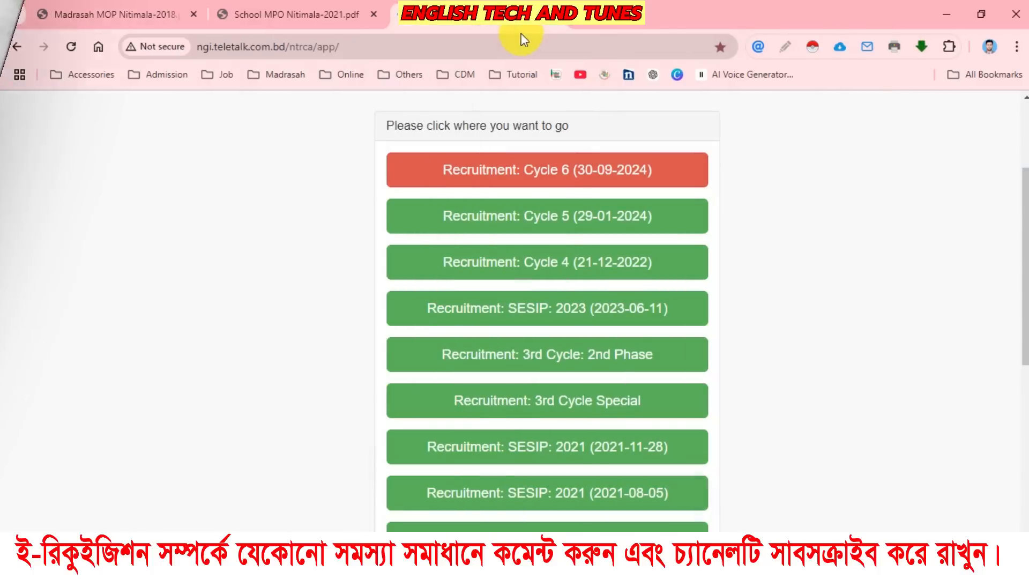
click(578, 23)
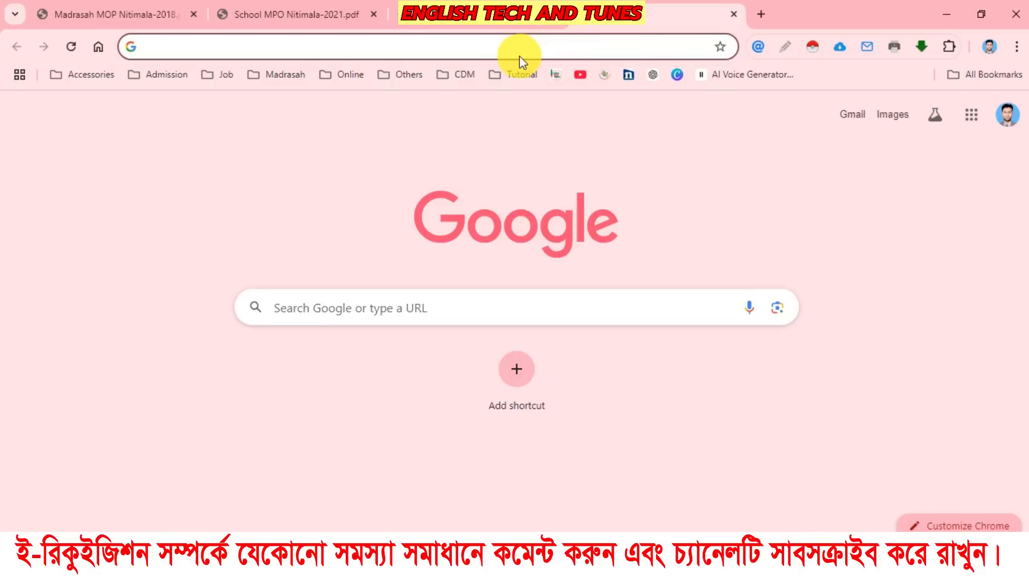
text(ntrca)
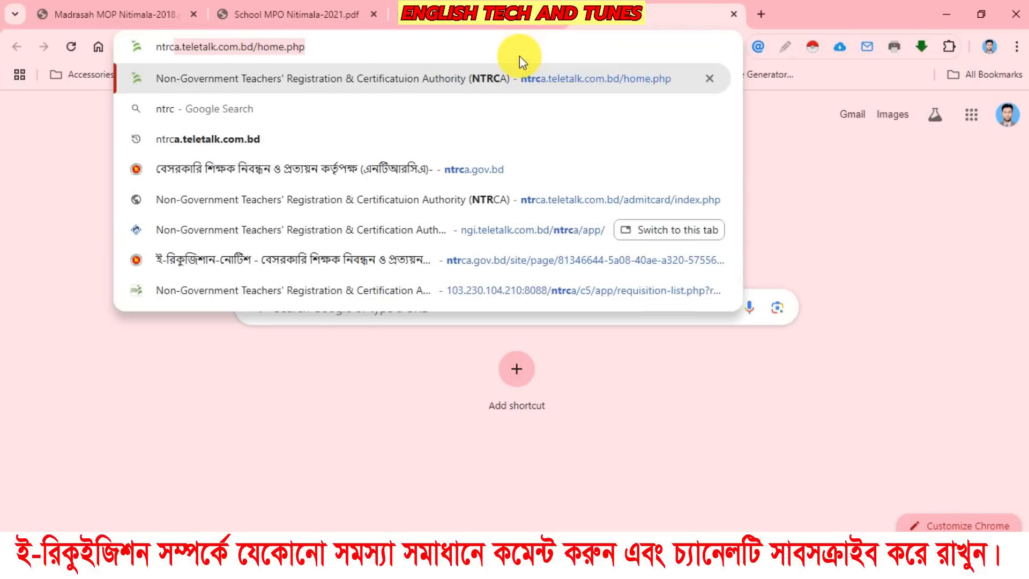
key(BackSpace)
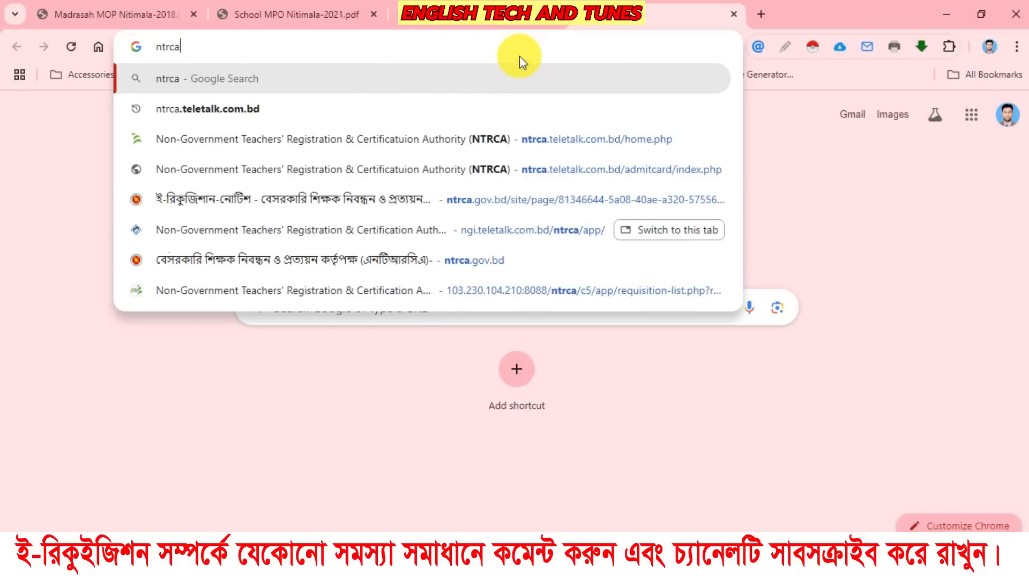
key(Return)
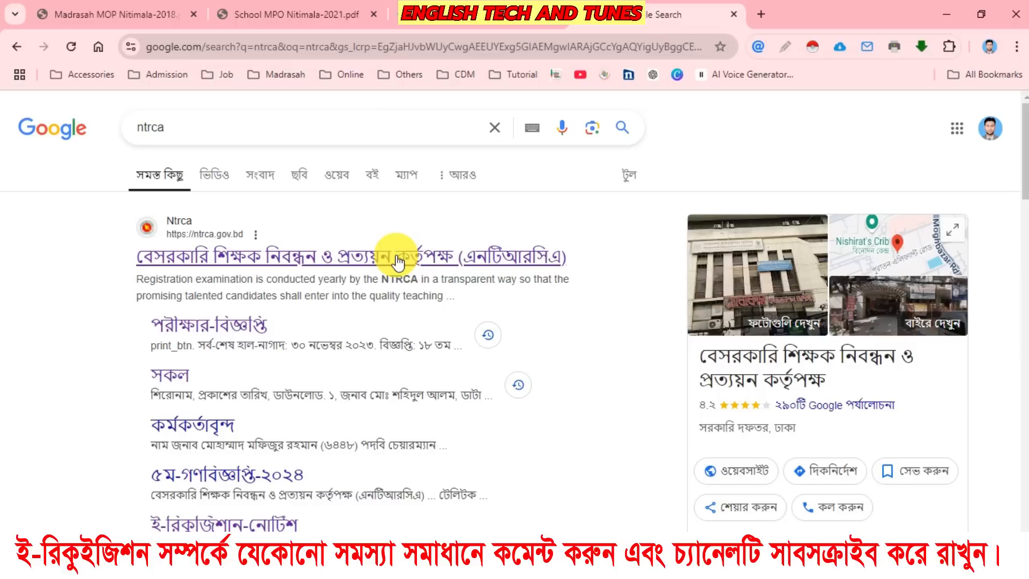
Open the ntrca.gov.bd site in a separate tab and go to its e-Requisition login link.
middle_click(397, 261)
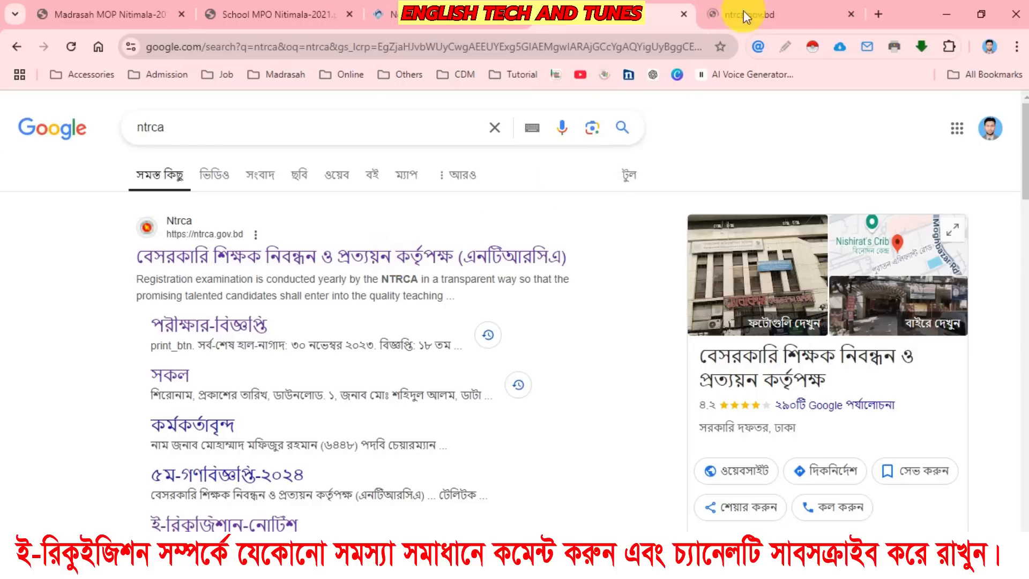
click(739, 11)
scroll(387, 294, down, 10)
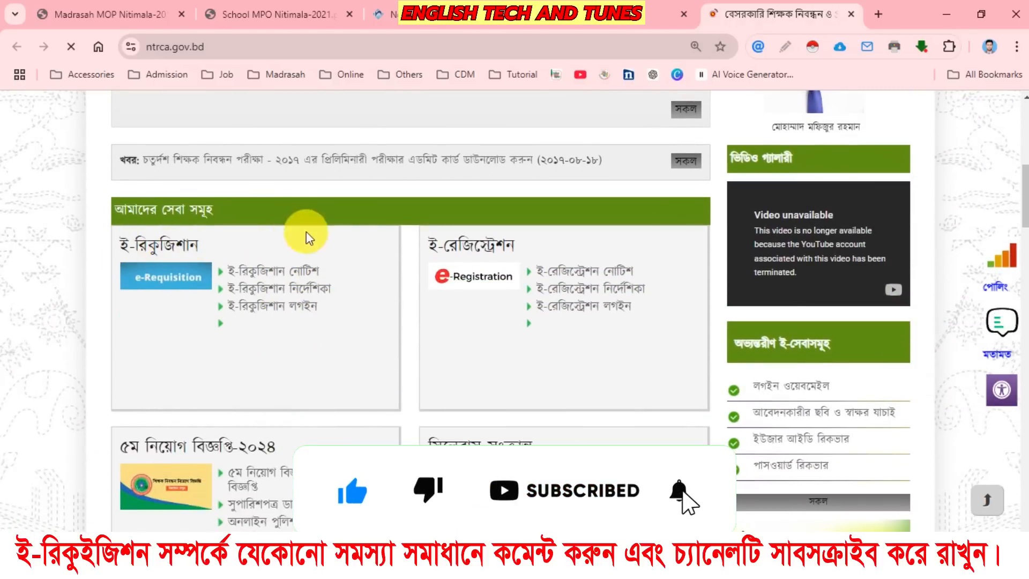
click(267, 308)
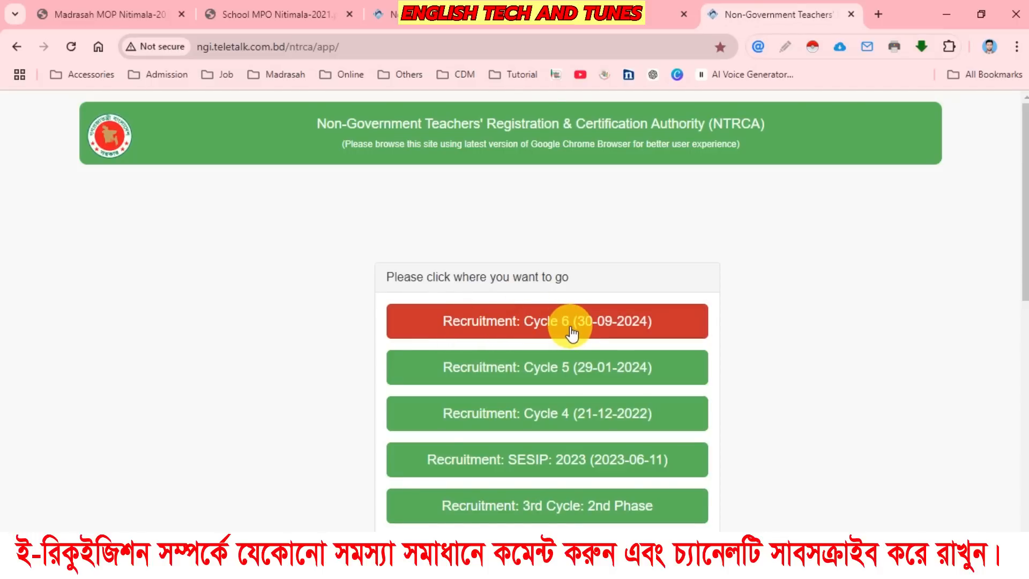
Choose Recruitment: Cycle 6 (30-09-2024) and go to e-Requisition in the Institute's Section.
scroll(572, 332, down, 2)
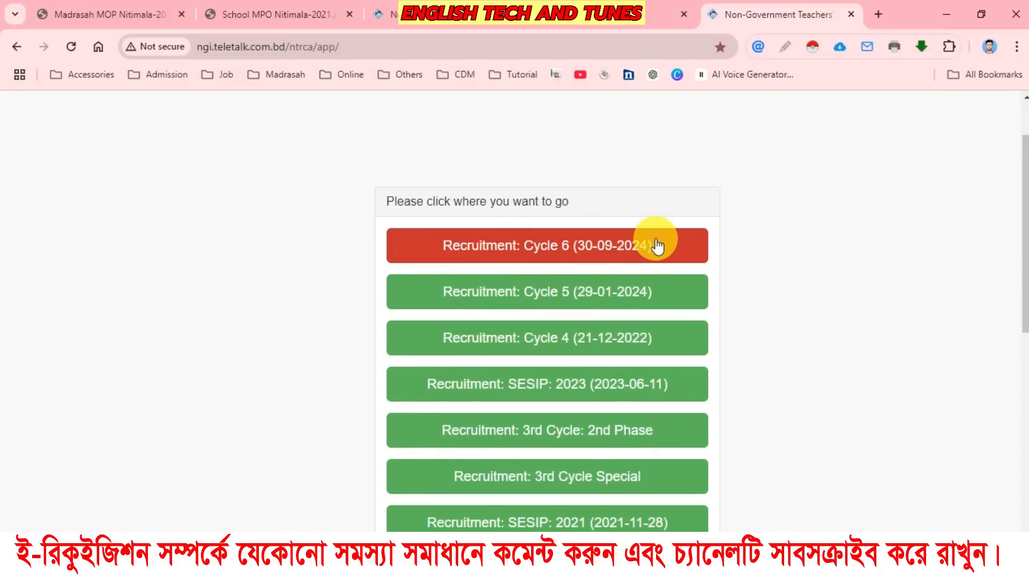
click(545, 247)
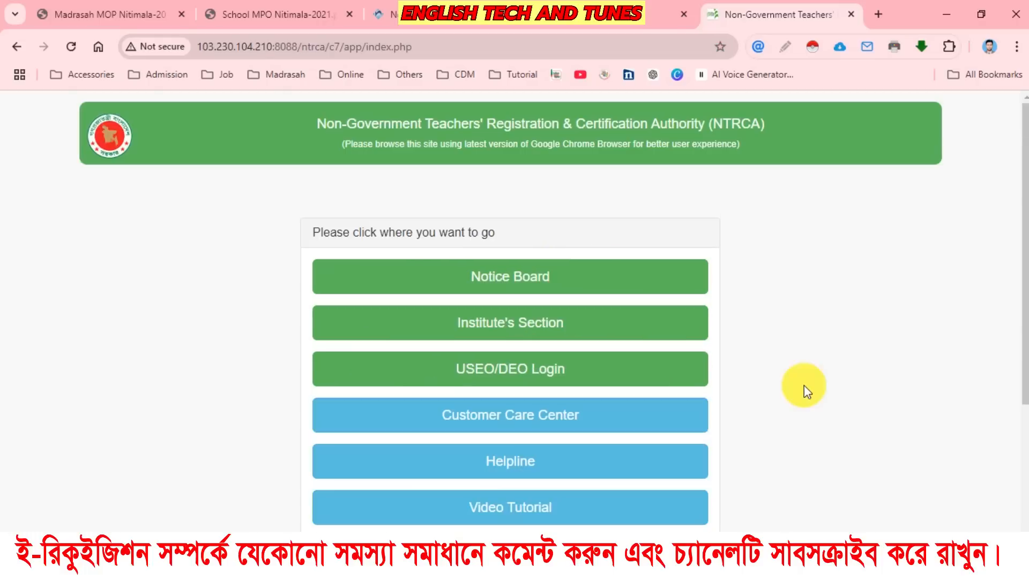
scroll(785, 275, down, 2)
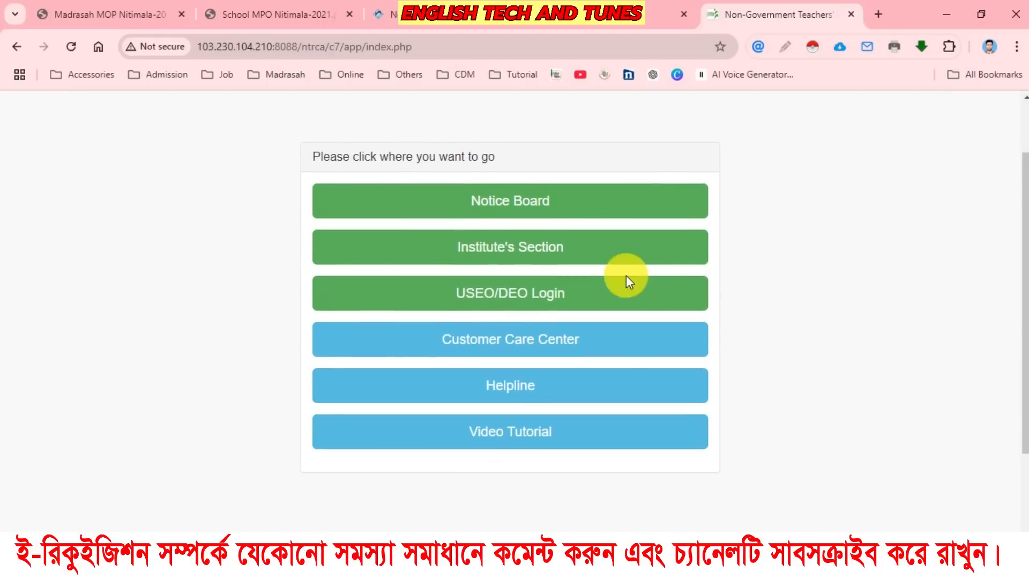
click(528, 251)
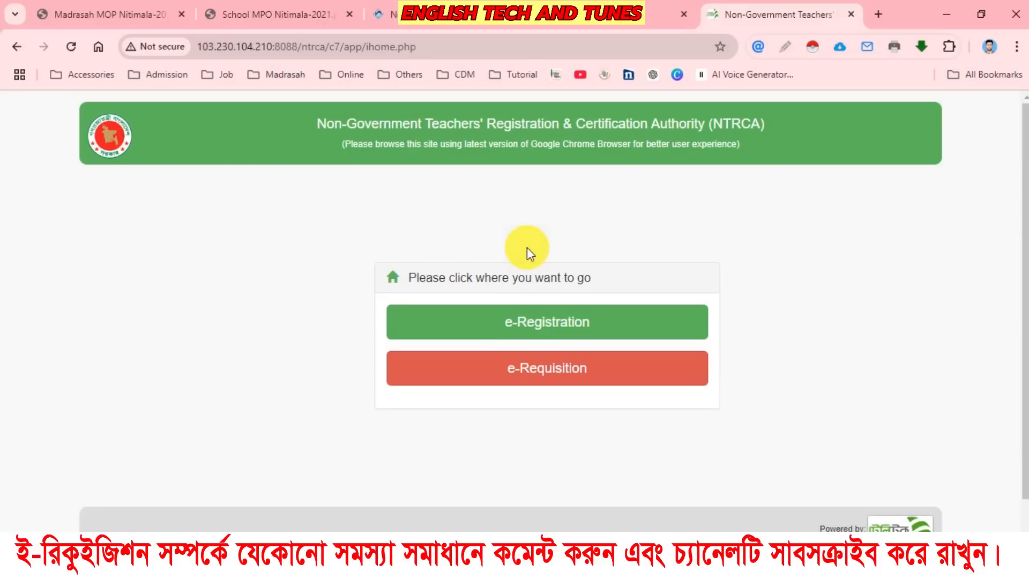
click(558, 368)
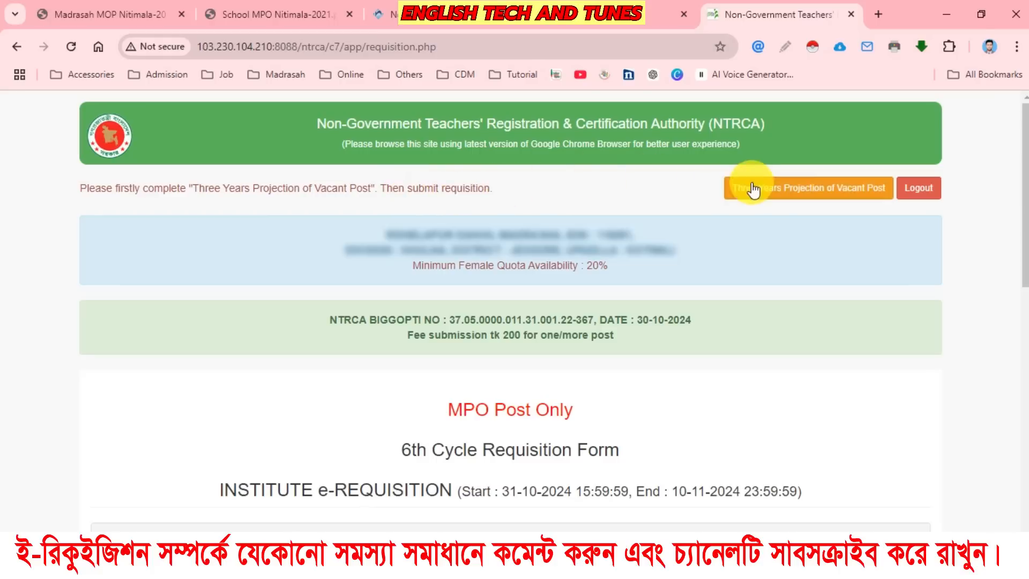
Open the Three Years Projection of Vacant Post form and go to the 31-12-2025 institute requisition details.
click(831, 194)
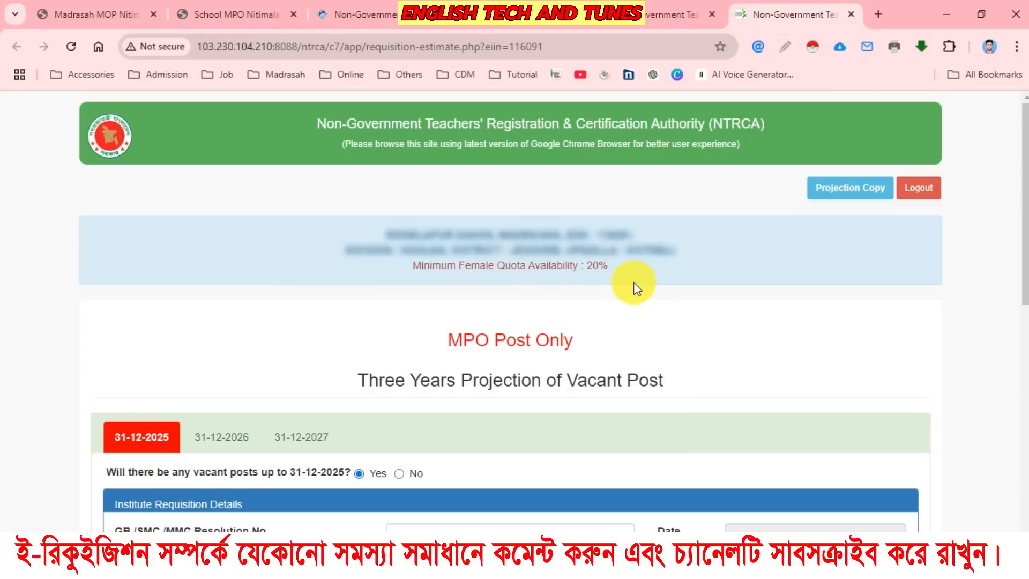
scroll(623, 288, down, 4)
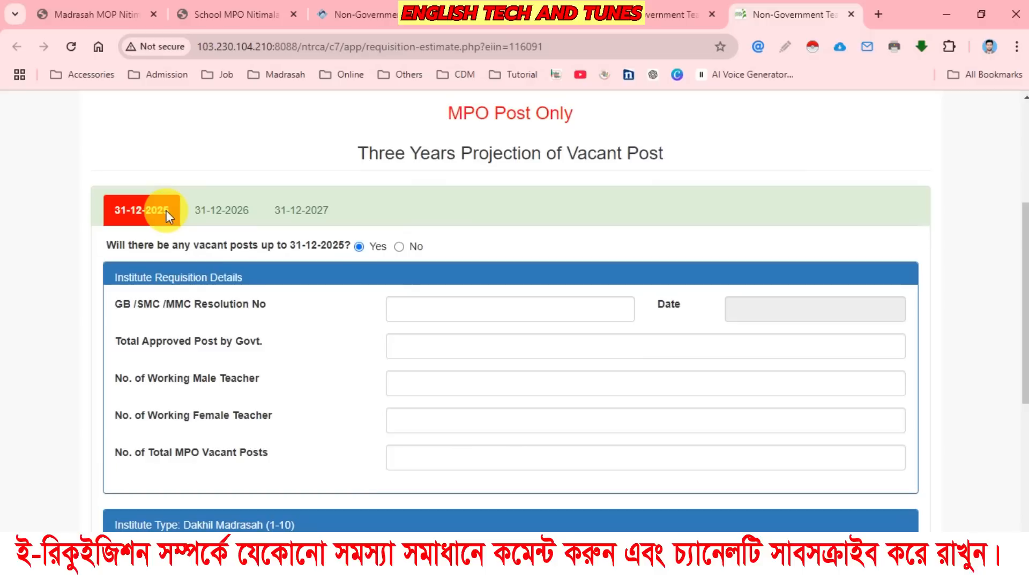
scroll(298, 395, down, 2)
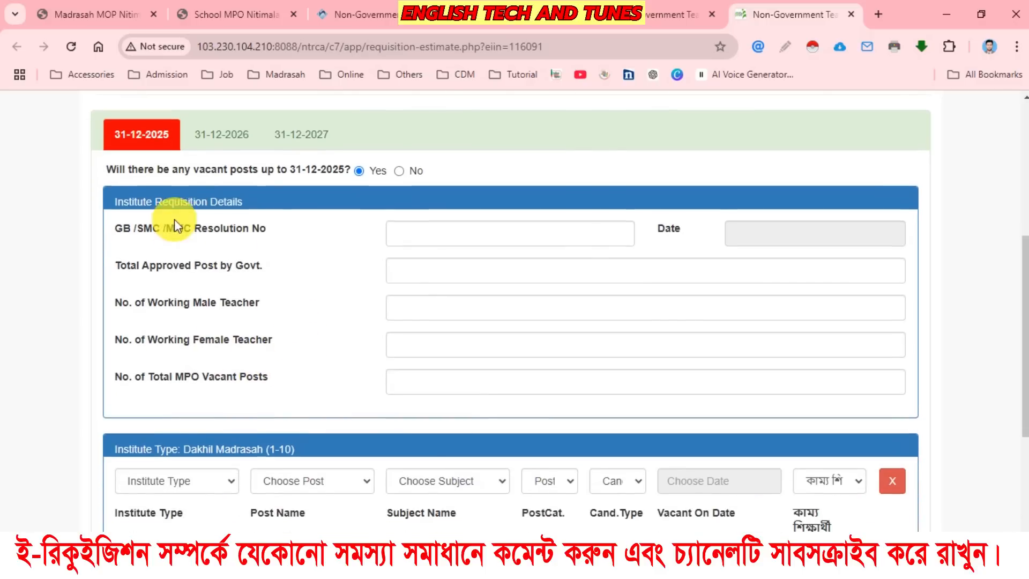
Enter 26/2024 as the GB/SMC/MMC resolution number and set its date to 03-11-2024.
click(431, 232)
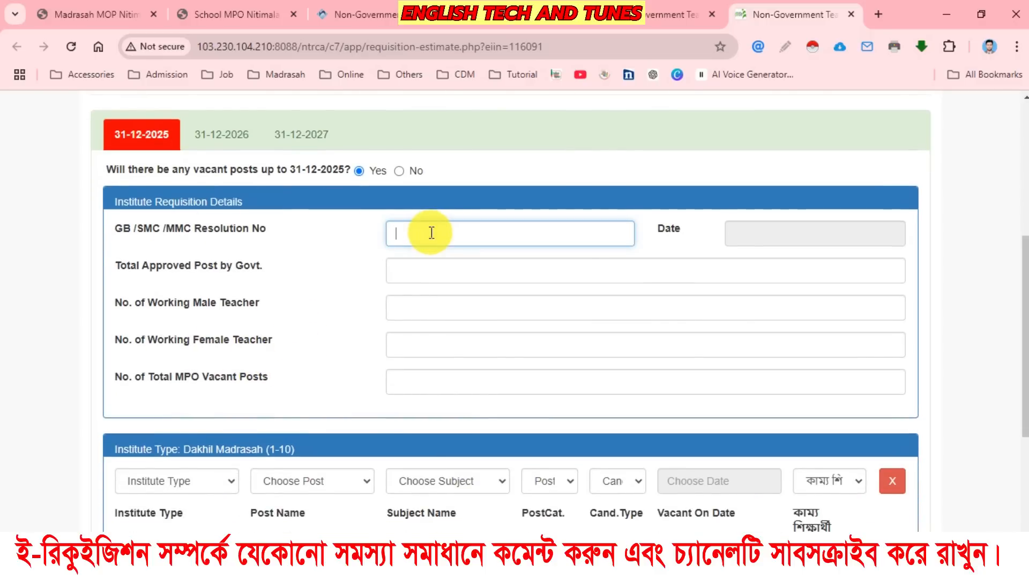
text(26/2024)
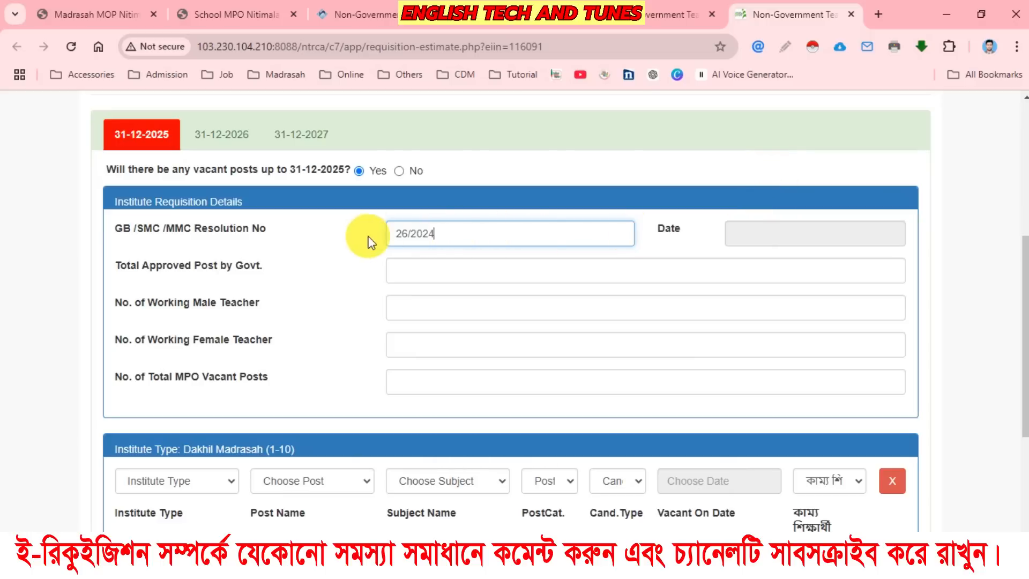
click(786, 236)
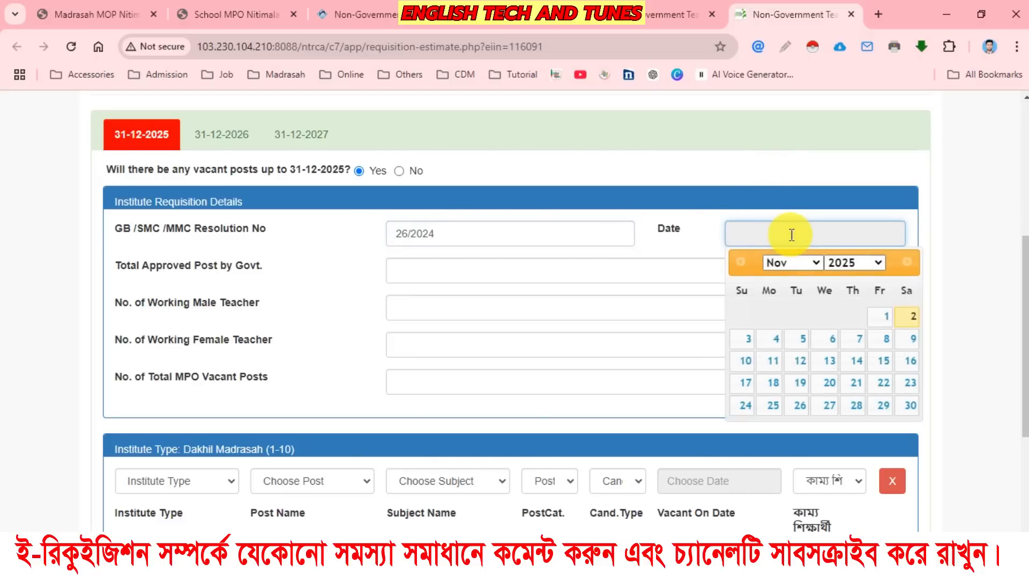
click(748, 342)
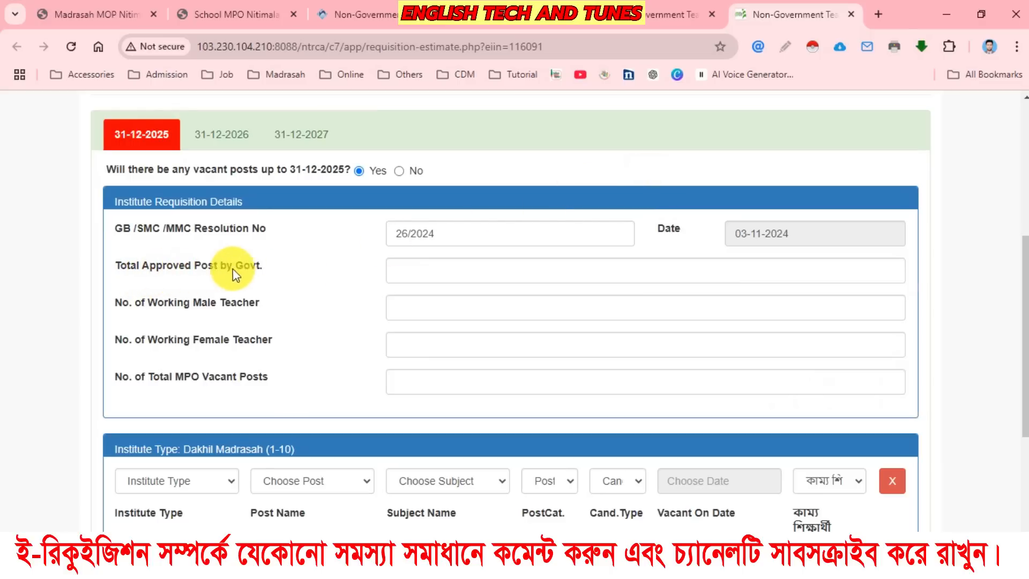
Enter 17 as the total approved posts, 10 as the working male teachers and 15 as the working female teachers.
click(436, 271)
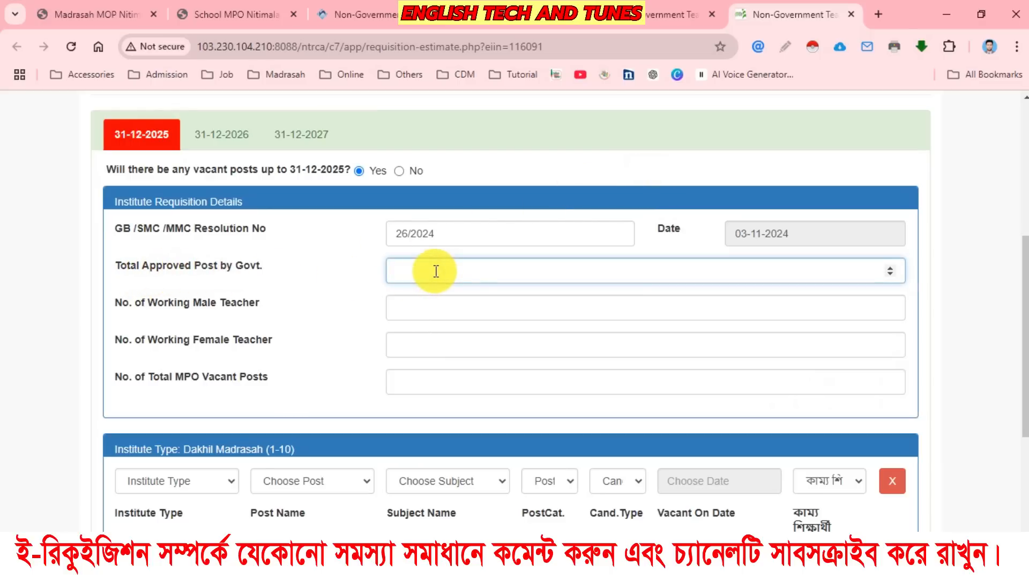
click(426, 308)
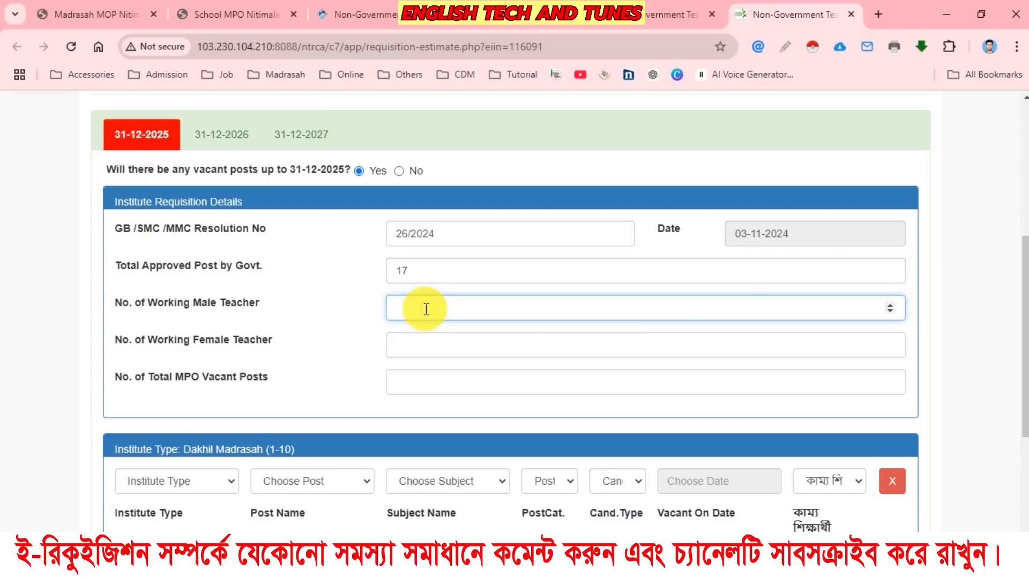
text(10)
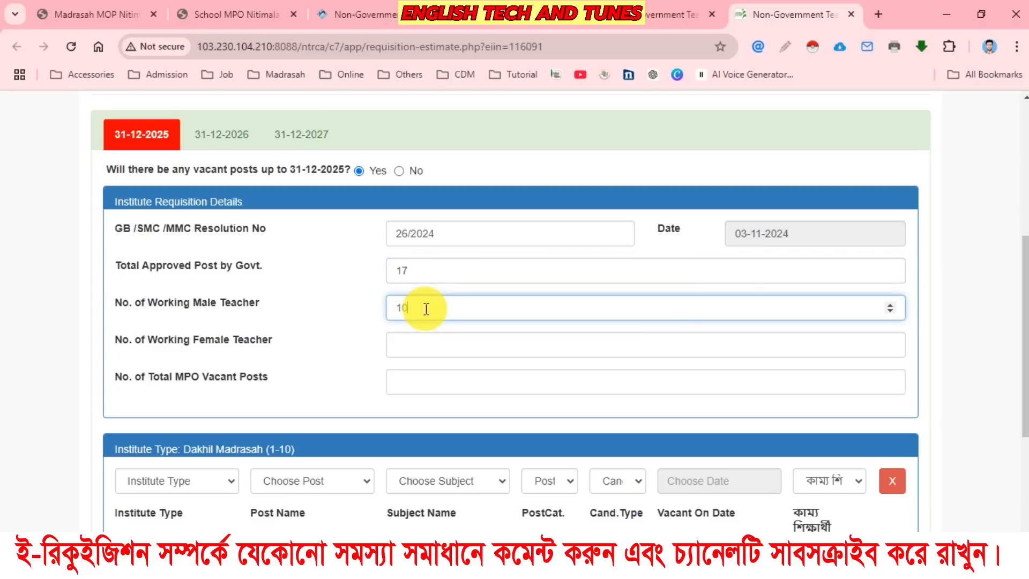
click(419, 346)
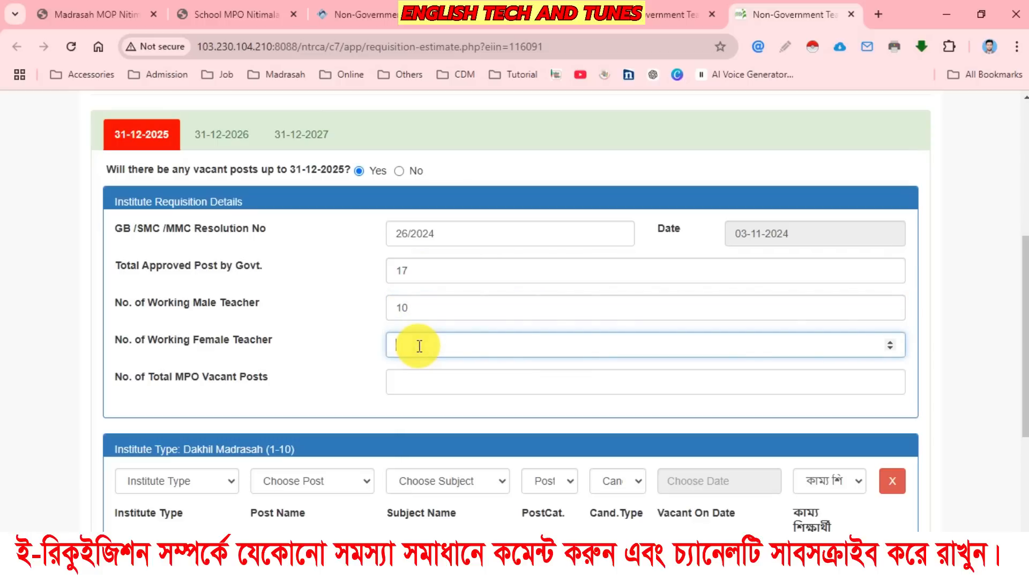
text(15)
click(338, 384)
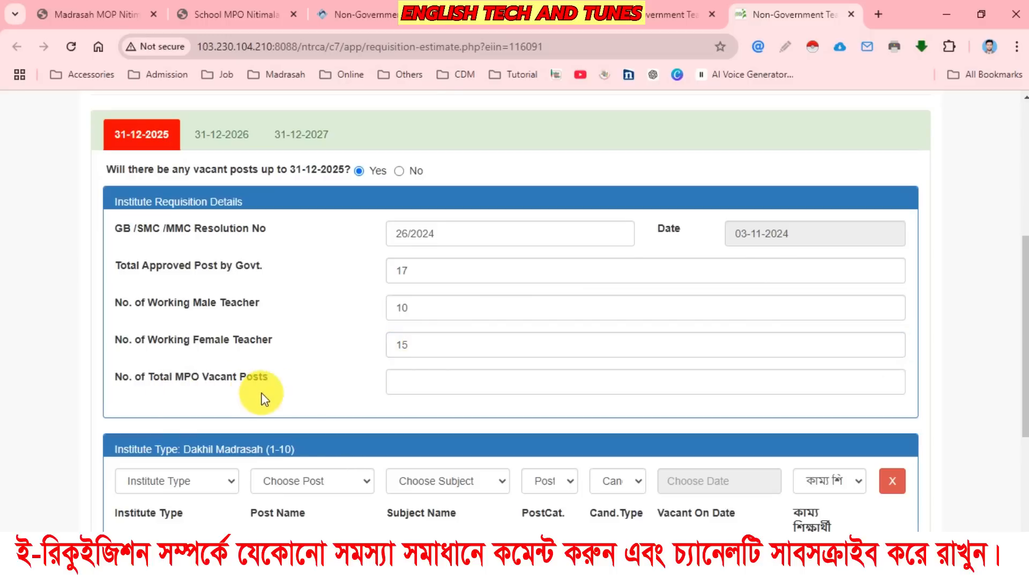
Correct the number of working female teachers to 5 and set the total MPO vacant posts to 2.
click(405, 385)
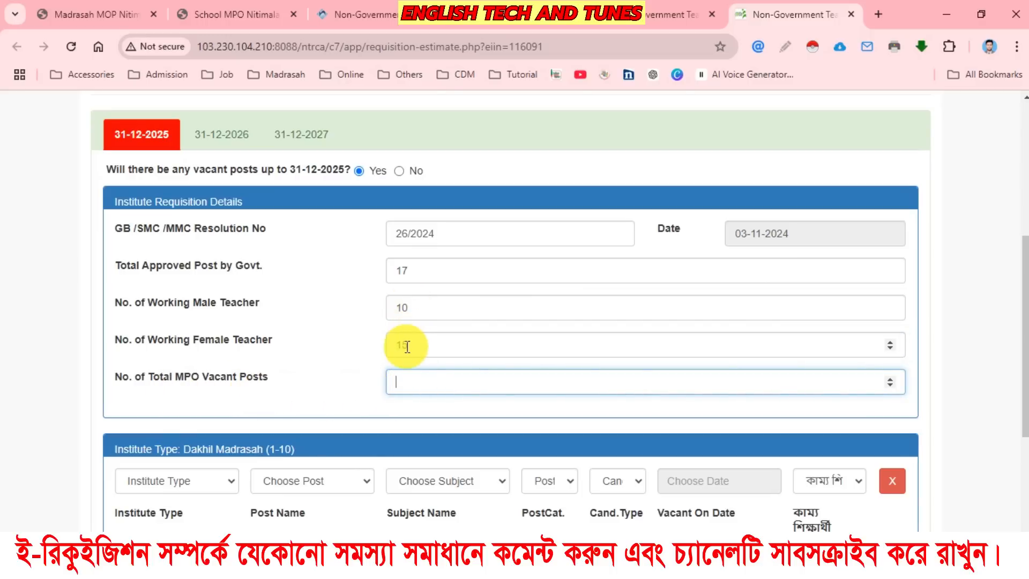
drag(402, 346, 392, 345)
key(BackSpace)
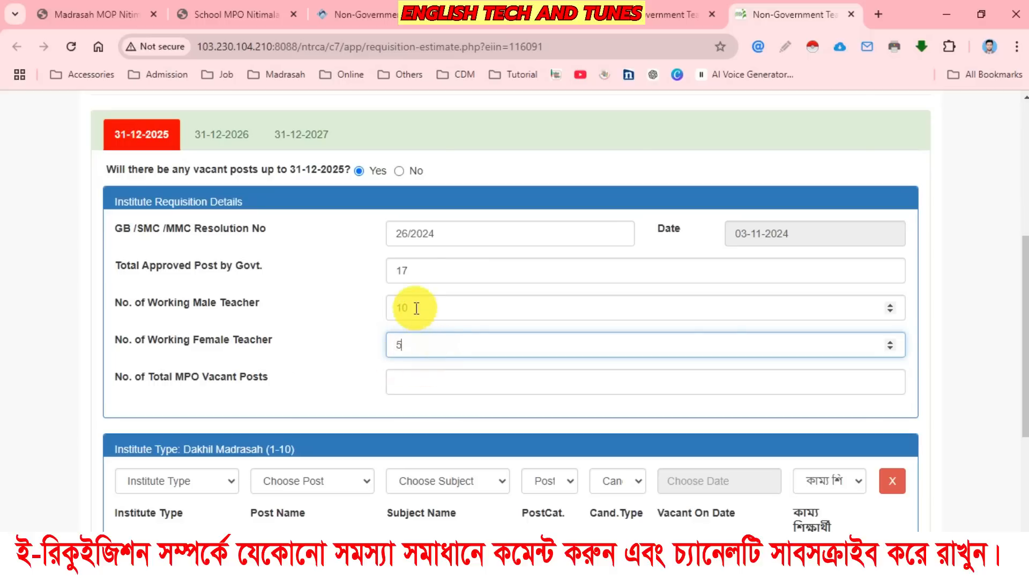
click(409, 383)
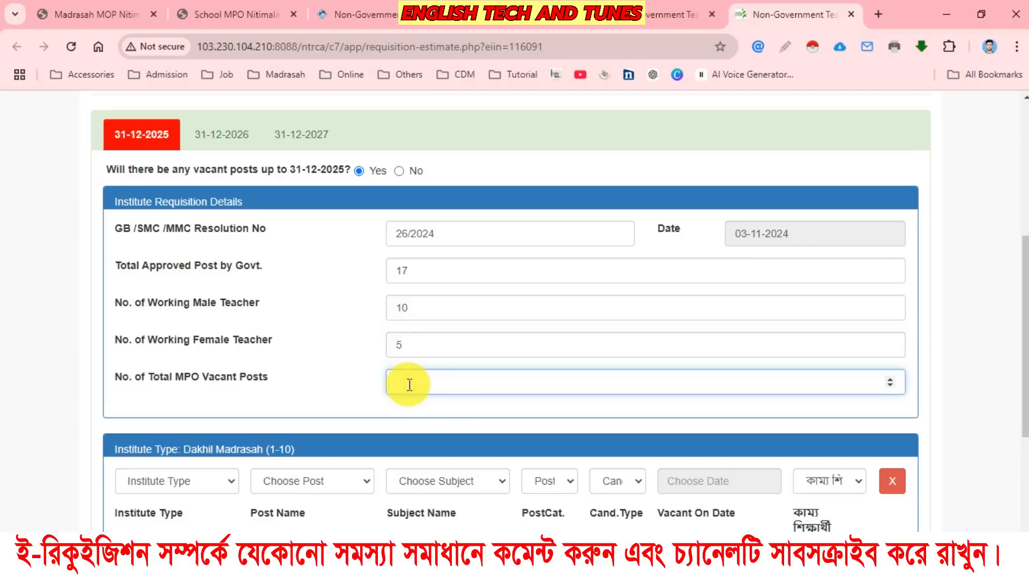
text(2)
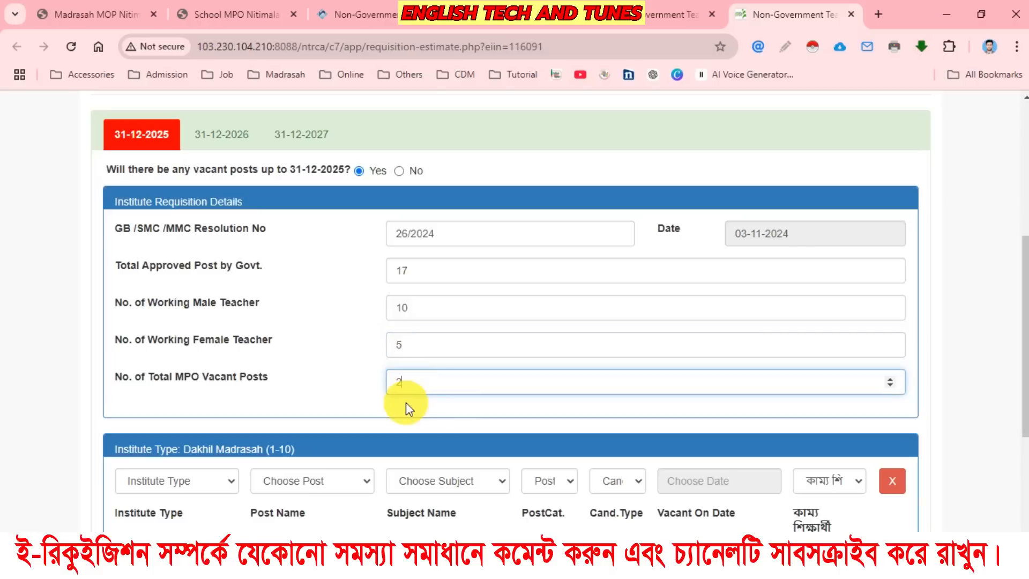
click(346, 375)
Check the minimum female quota, and work out the female teacher percentage in Calculator as 5 × 100 ÷ 17.
scroll(572, 343, up, 4)
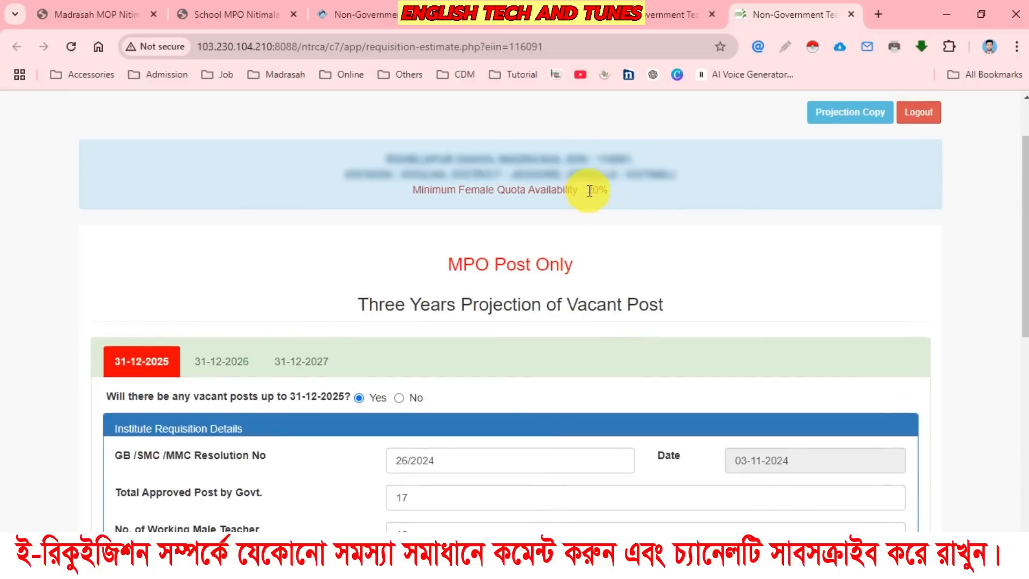
scroll(498, 309, down, 4)
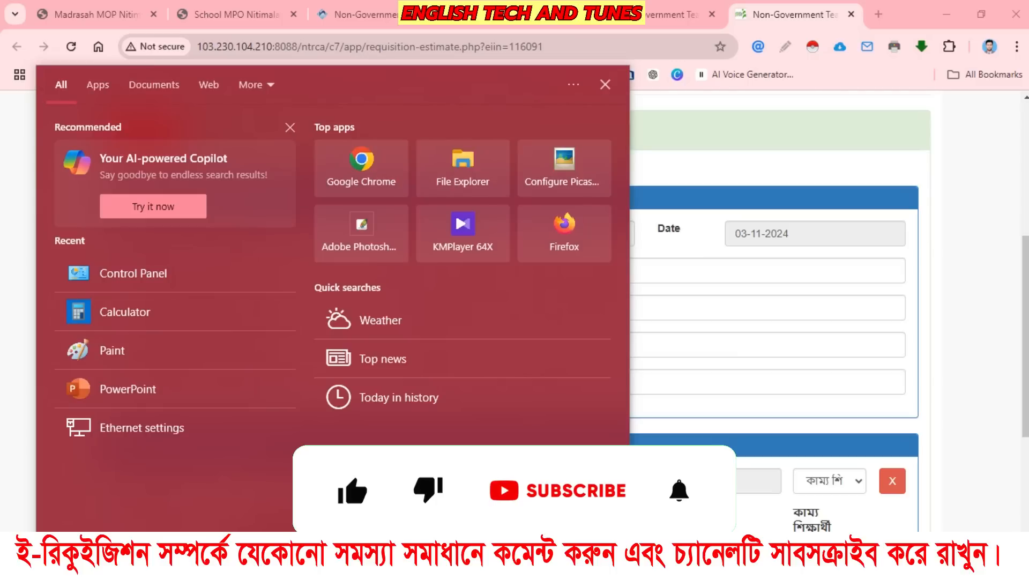
click(134, 319)
drag(118, 44, 702, 77)
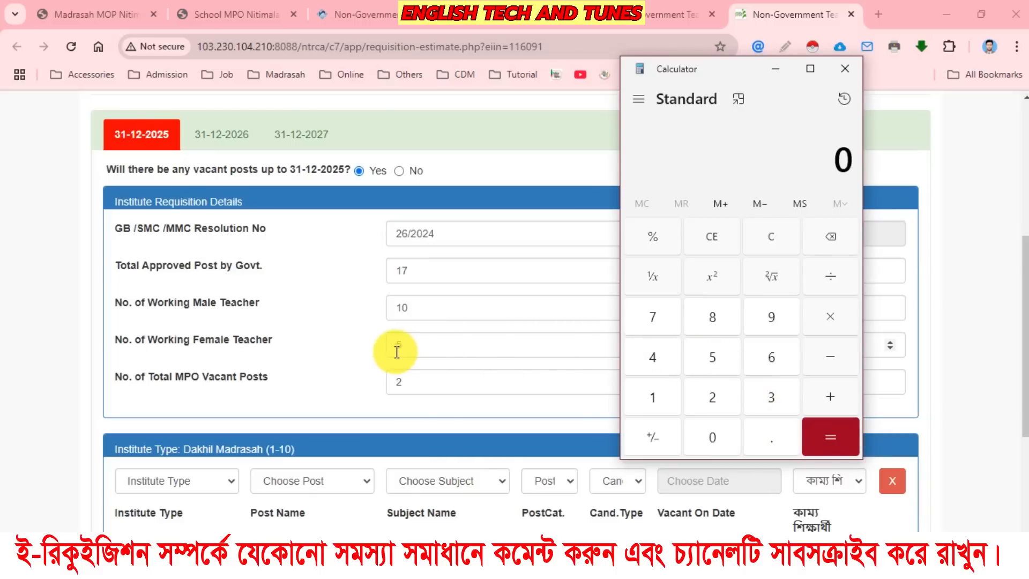
click(715, 357)
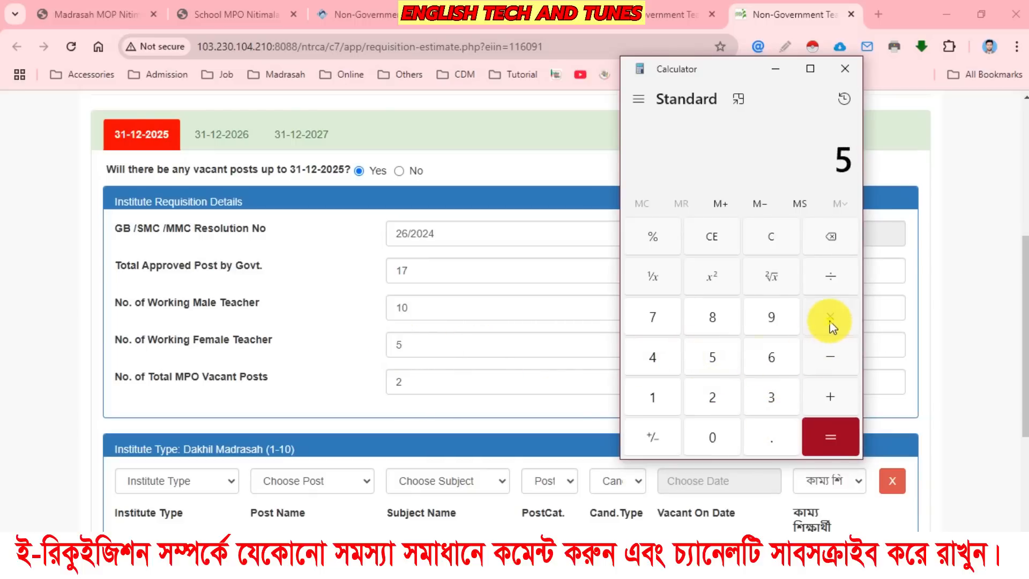
click(830, 320)
click(653, 400)
double_click(712, 438)
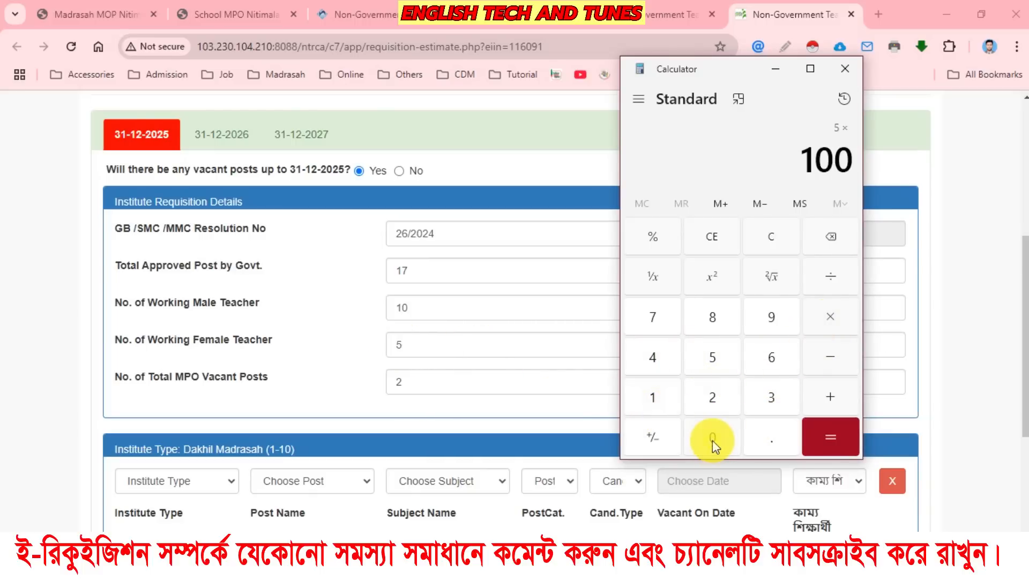
click(828, 279)
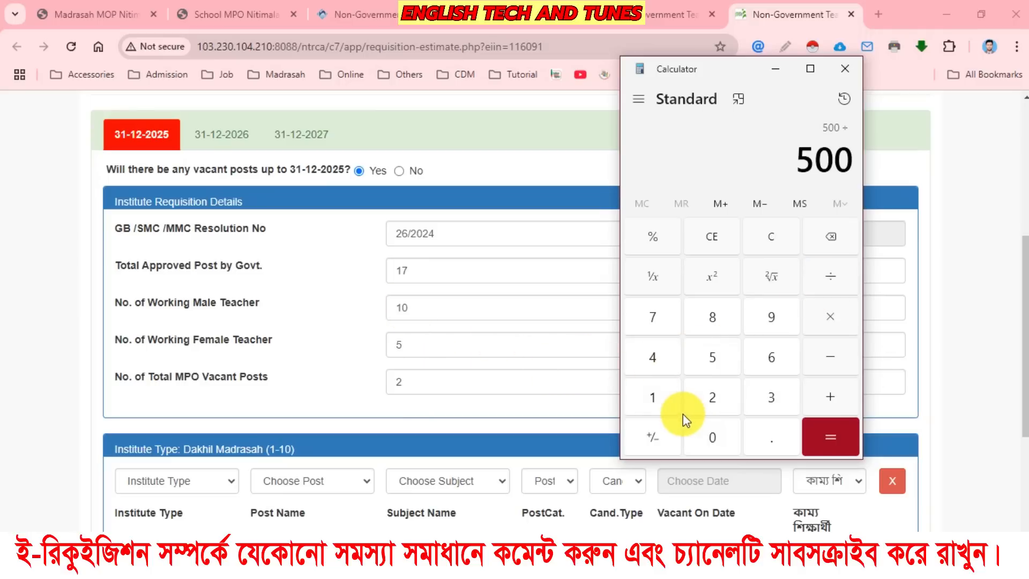
click(652, 397)
click(650, 313)
click(825, 440)
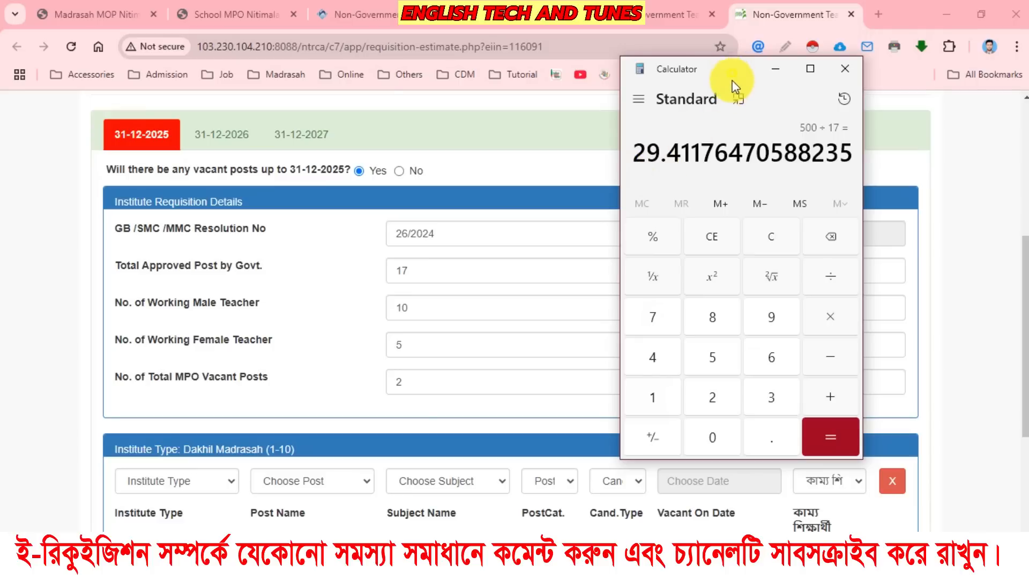
Compare the calculated female percentage with the form's minimum female quota availability, and put Calculator away.
drag(735, 86, 754, 217)
scroll(621, 187, up, 3)
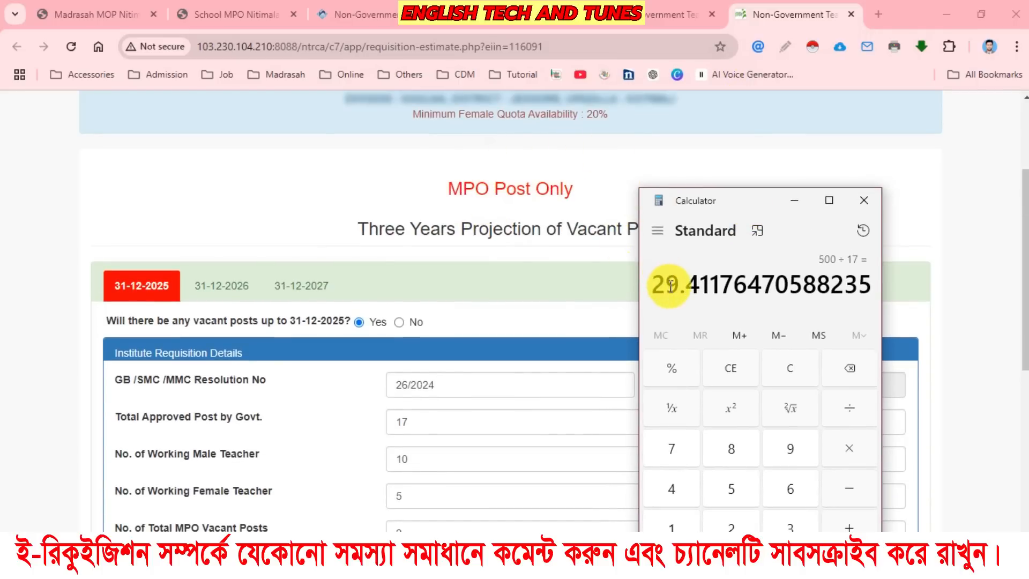
scroll(519, 292, down, 4)
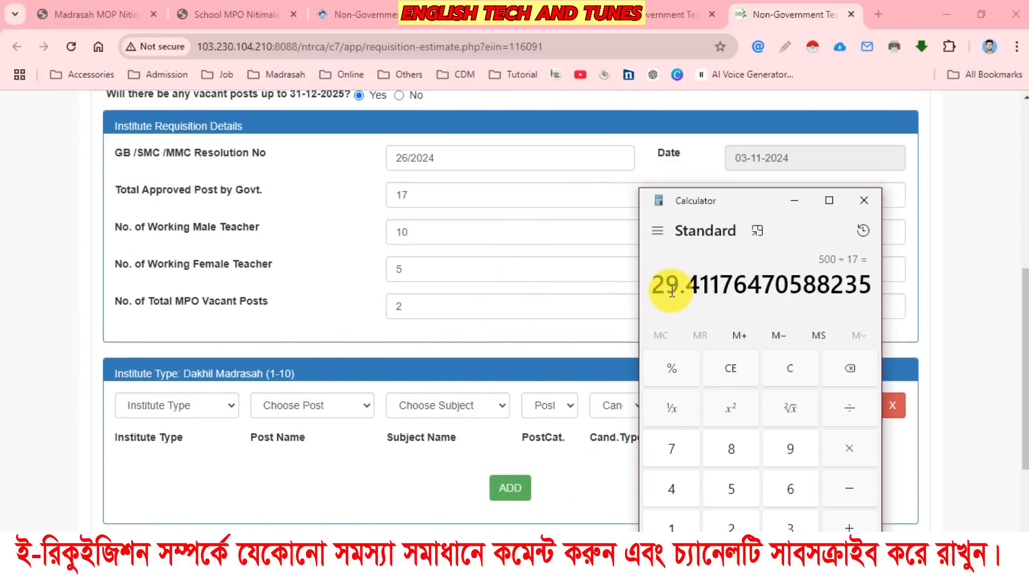
scroll(610, 268, up, 4)
scroll(536, 321, down, 4)
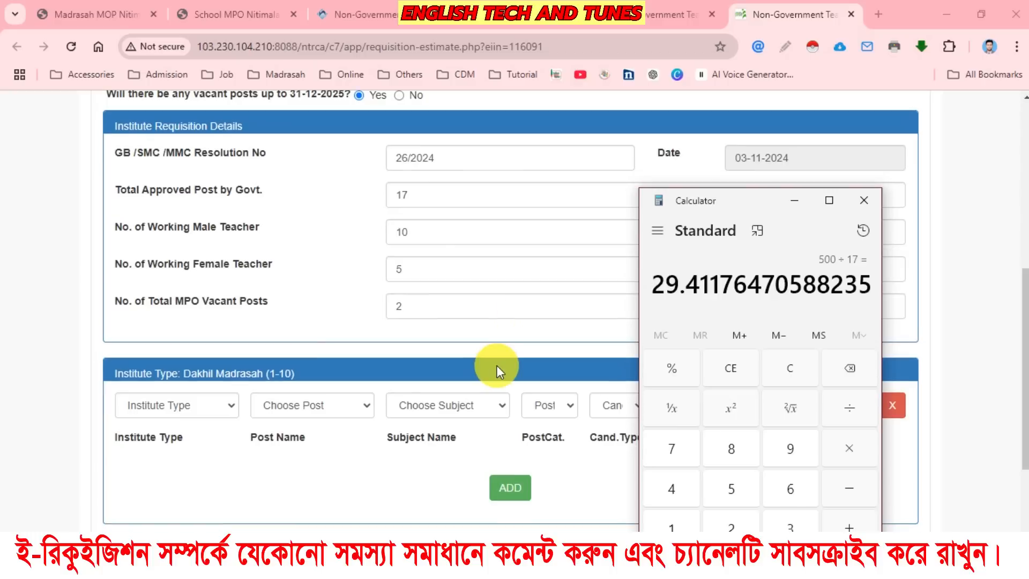
click(793, 200)
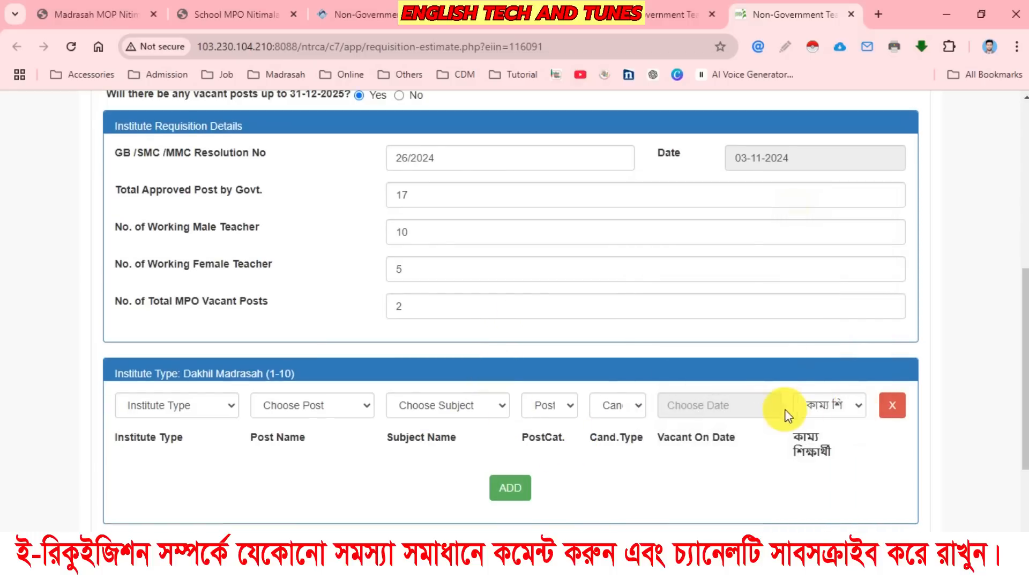
View the candidate type options of the vacant post row without choosing one, and look over the requisition details.
click(614, 407)
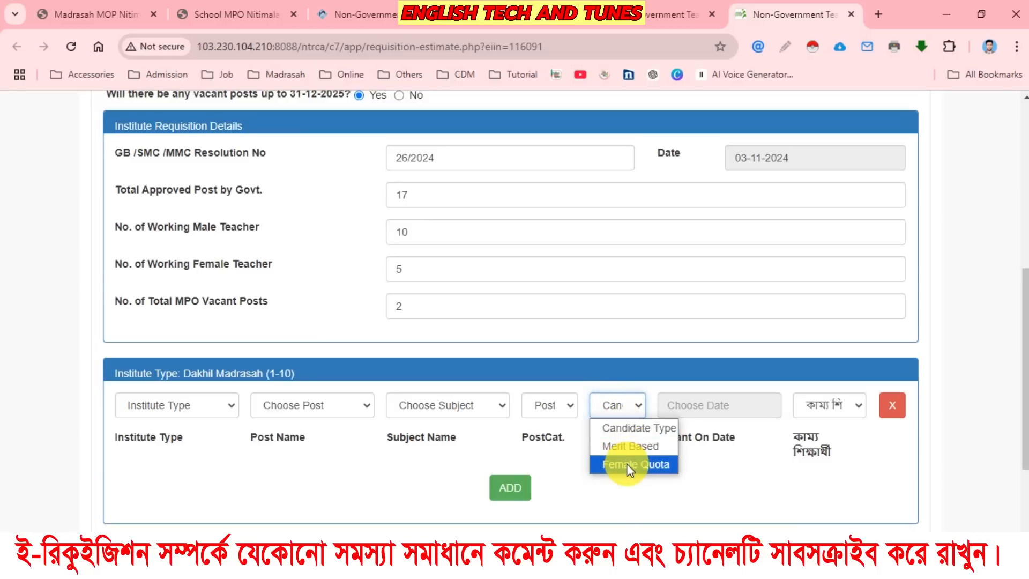
click(706, 485)
scroll(485, 337, up, 3)
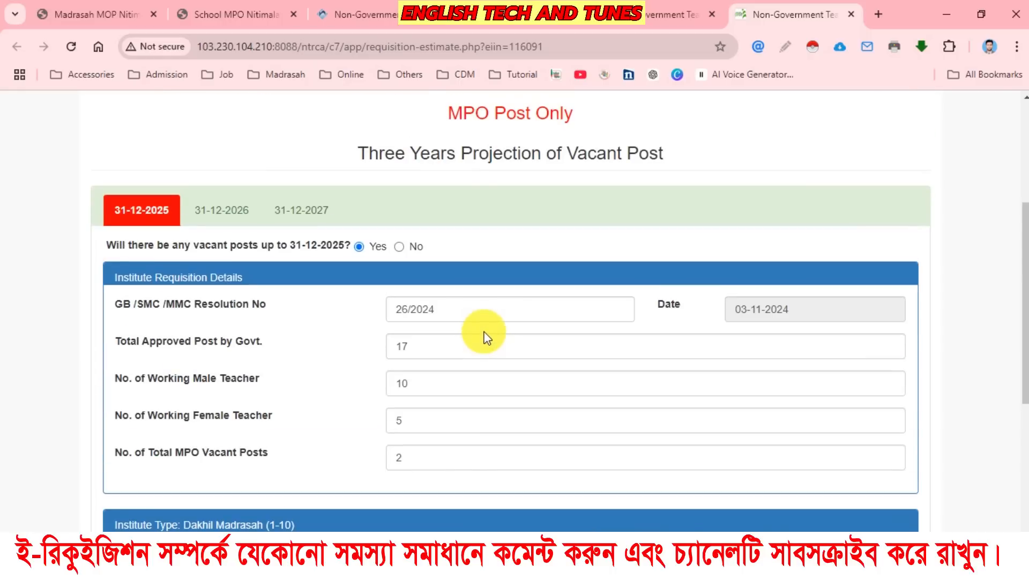
scroll(286, 357, down, 5)
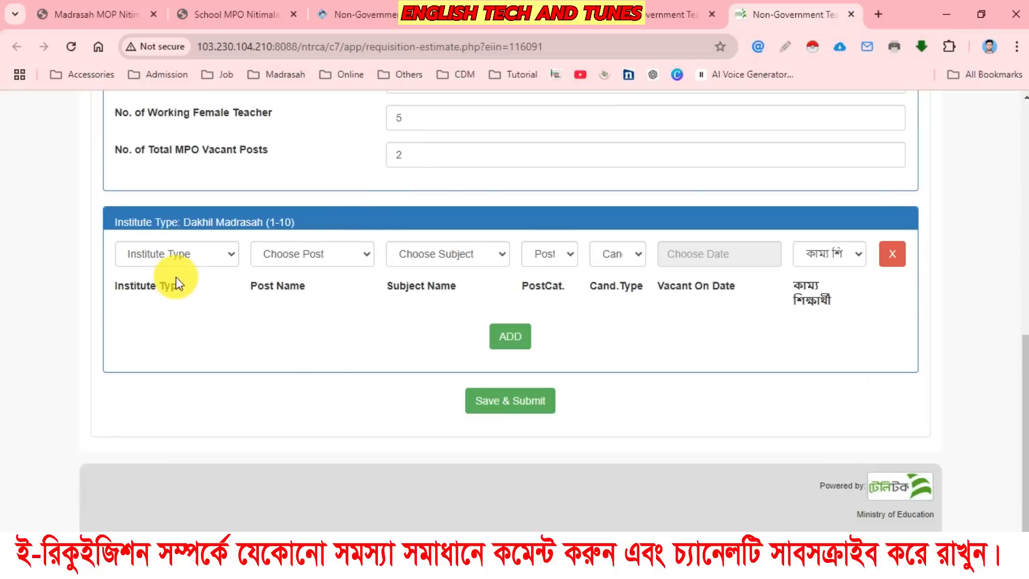
Set the vacant post row to Dakhil Madrasah (1-10), post Assistant Moulavi - Assistant Moulavi and subject Assistant Moulavi.
click(192, 257)
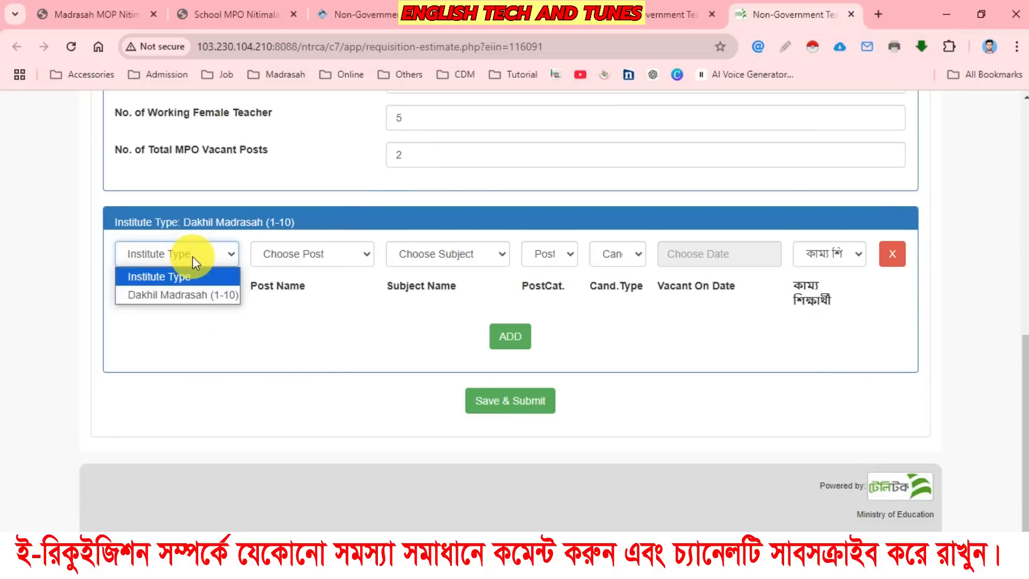
click(193, 293)
click(297, 257)
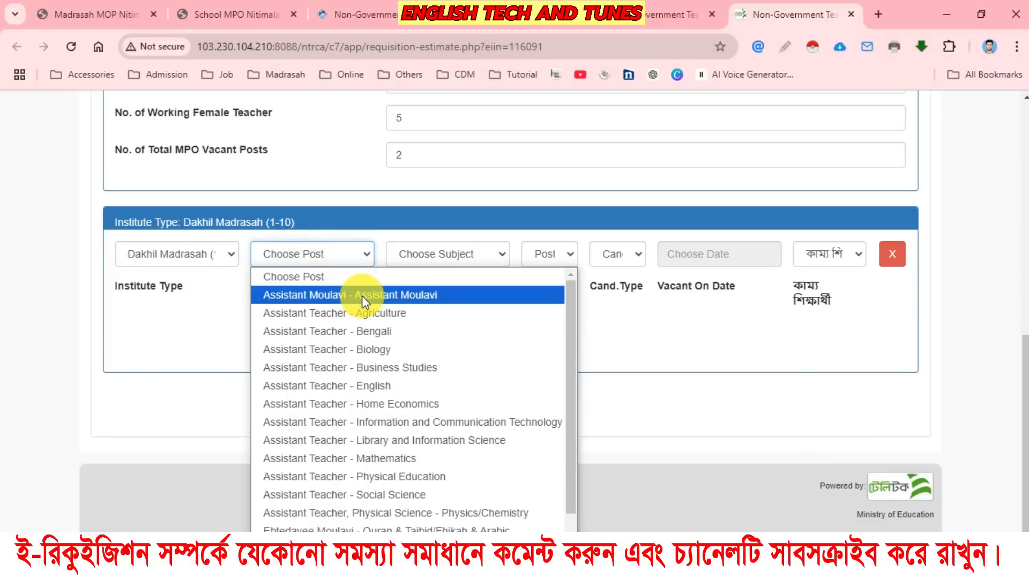
click(384, 296)
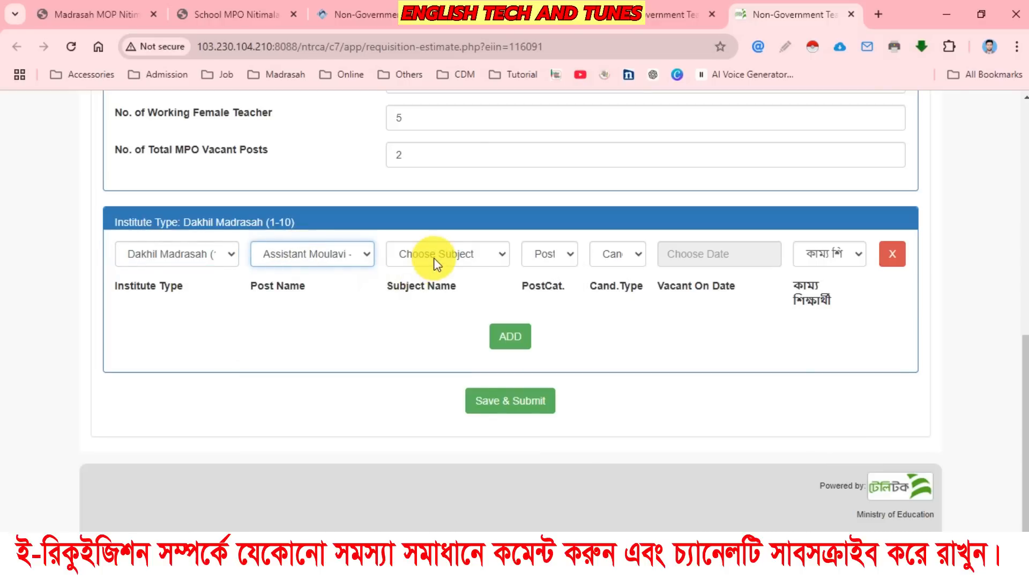
click(432, 259)
click(445, 292)
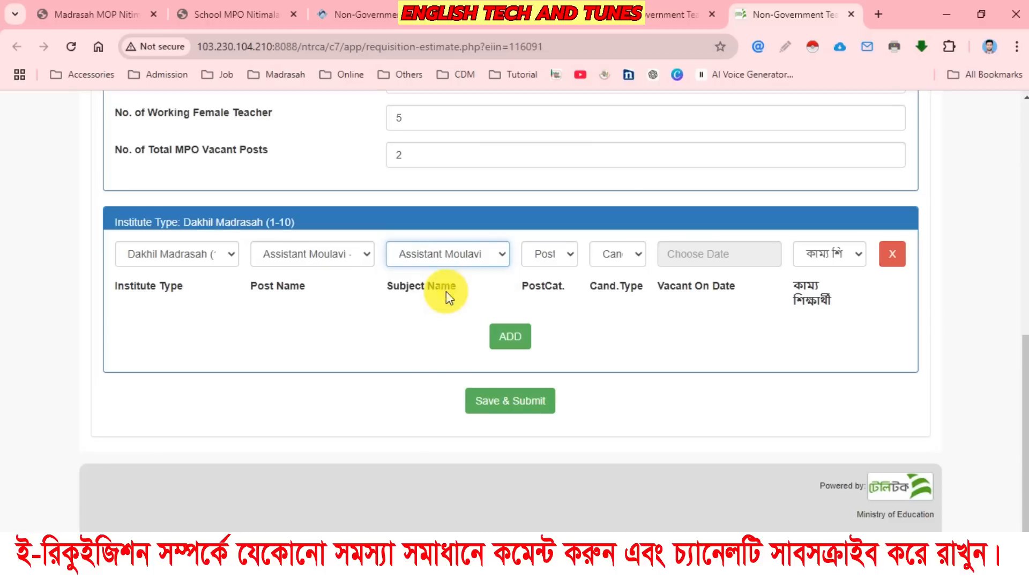
Set the Assistant Moulavi row's post category to Madrasha and its candidate type to Merit Based.
click(560, 258)
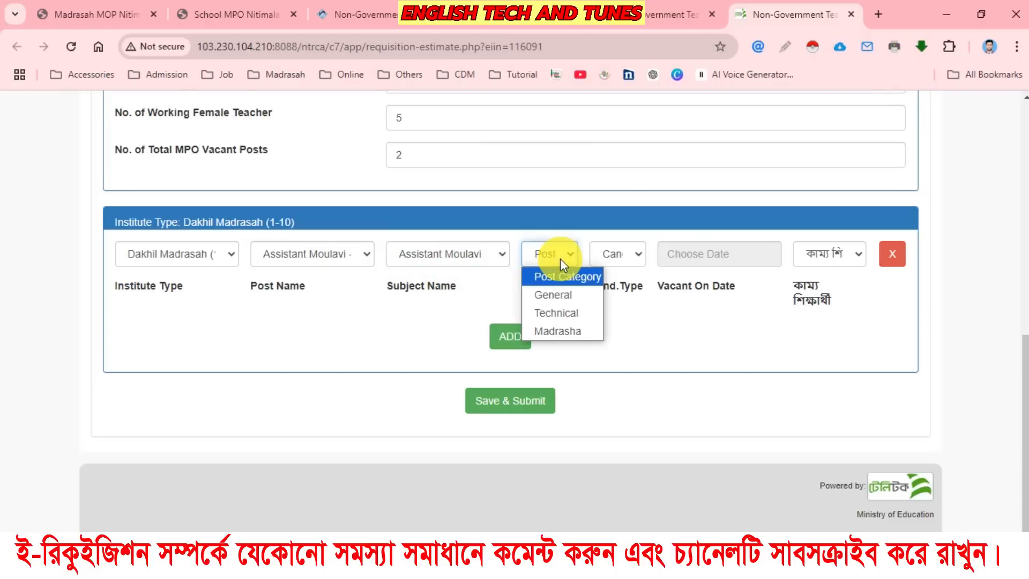
click(567, 330)
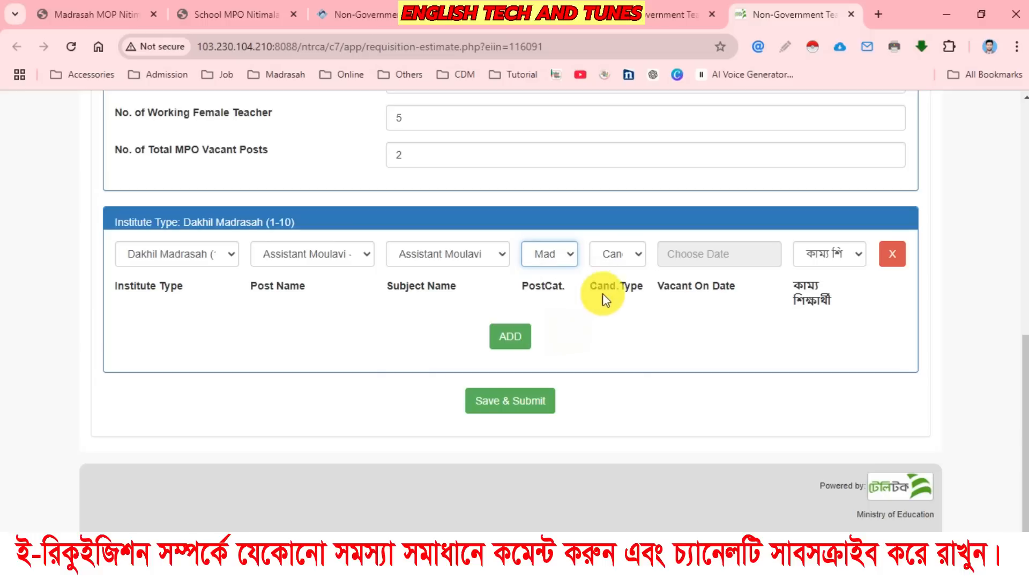
click(620, 256)
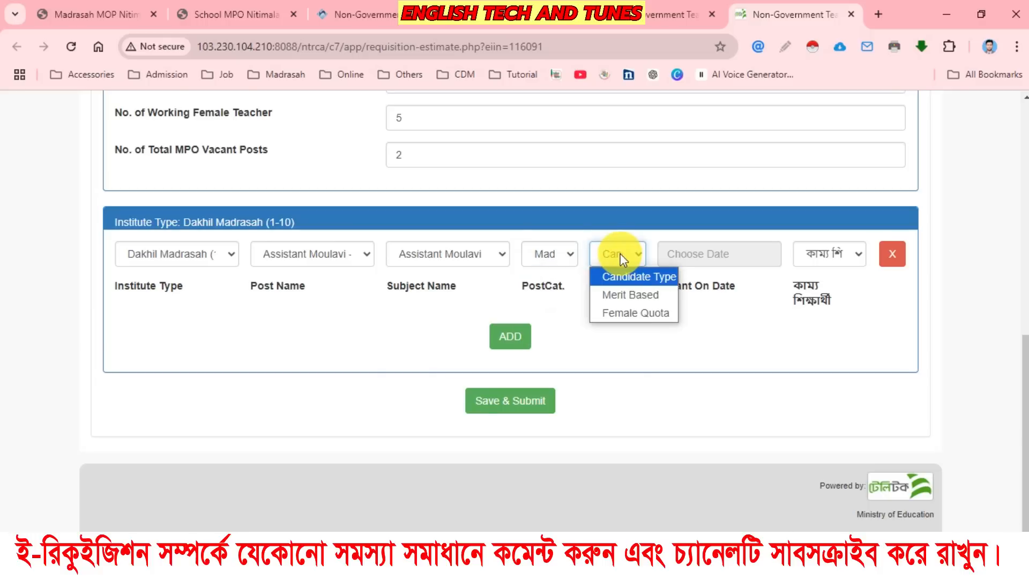
click(634, 300)
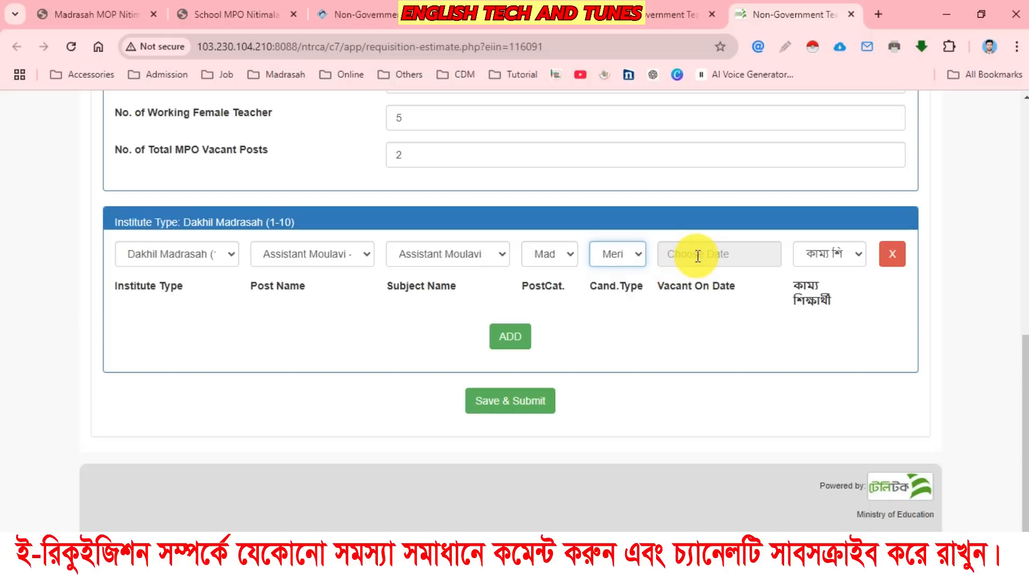
Choose 5 June 2025 in the calendar as the Assistant Moulavi post's vacant-on date.
click(798, 286)
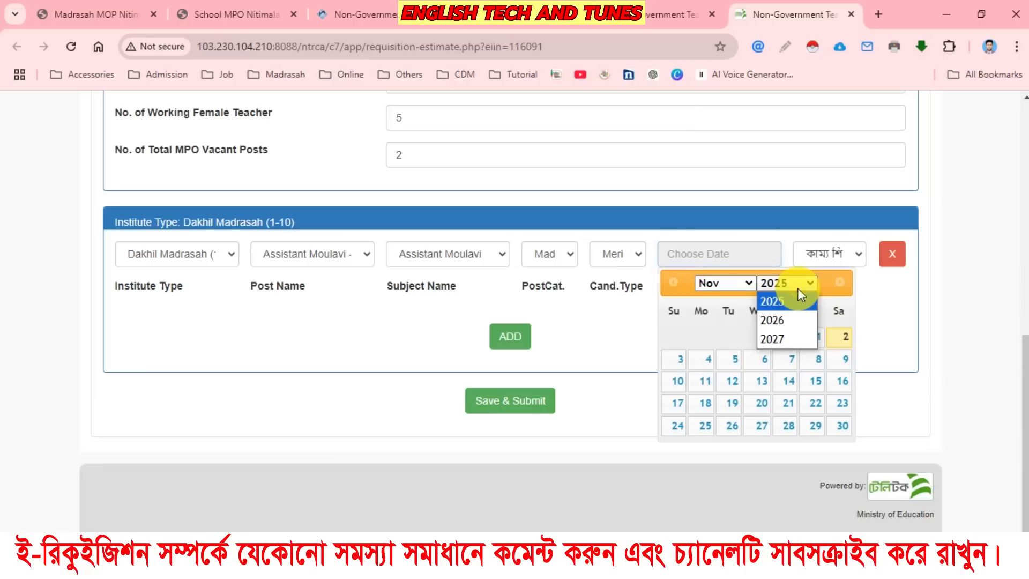
click(788, 303)
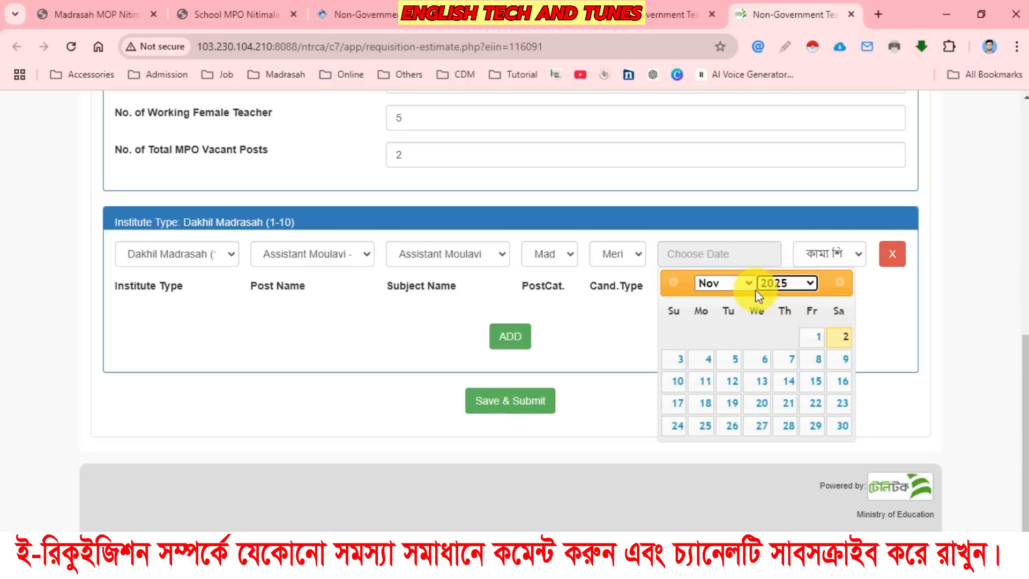
click(720, 283)
click(720, 391)
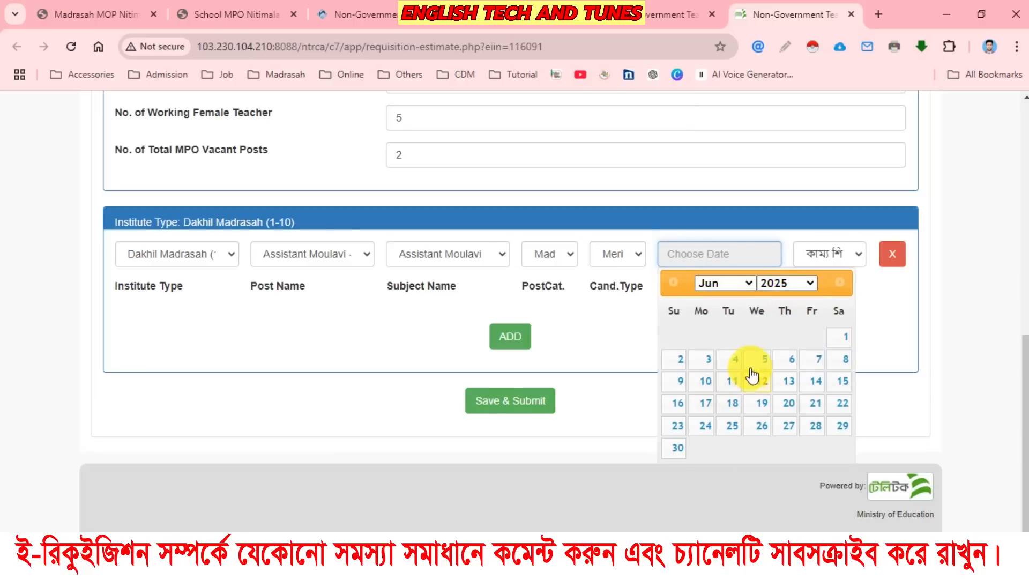
click(758, 361)
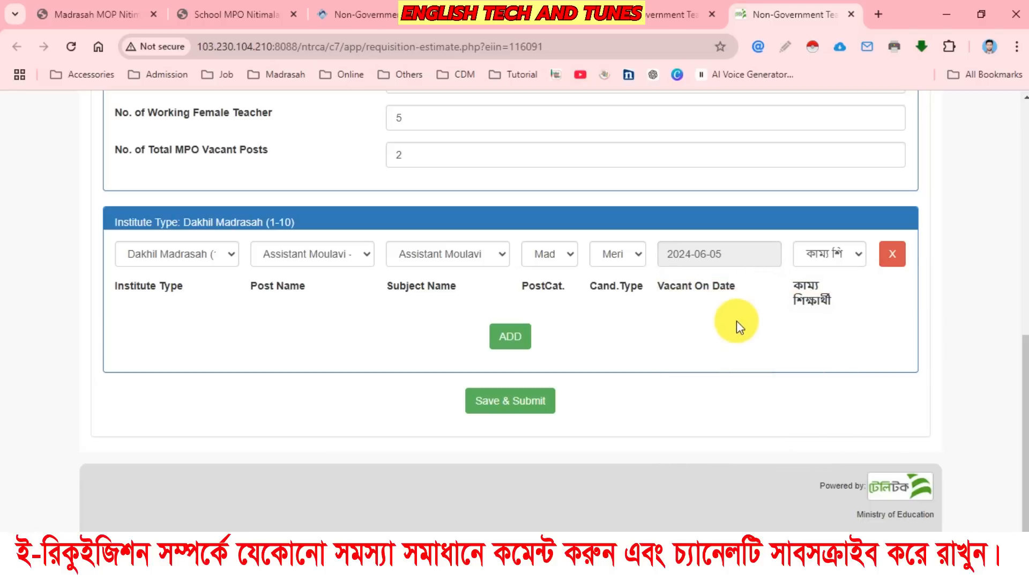
Set the Assistant Moulavi row's কাম্য শিক্ষার্থী to আছে and add a second vacant post row.
click(821, 252)
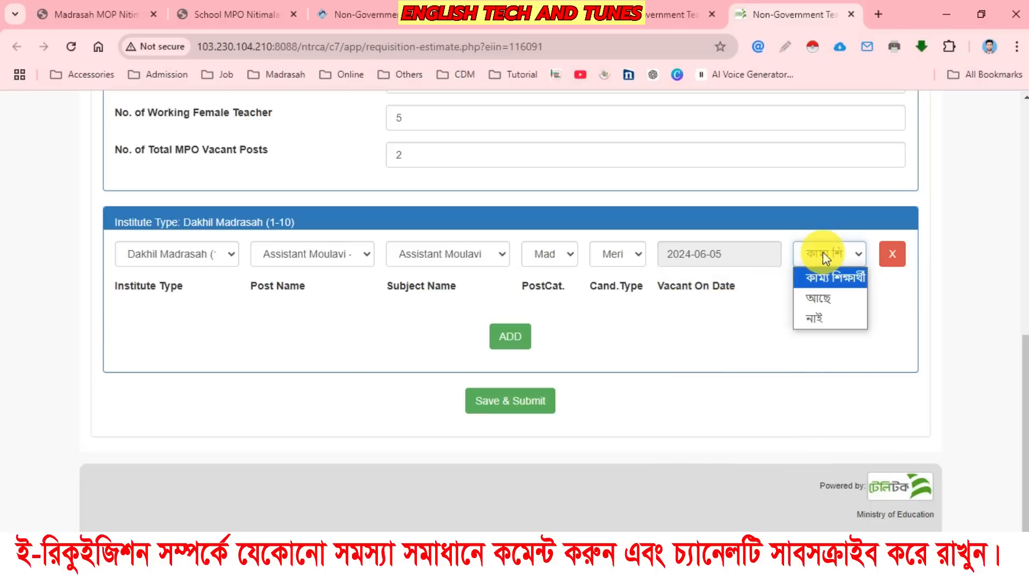
click(828, 294)
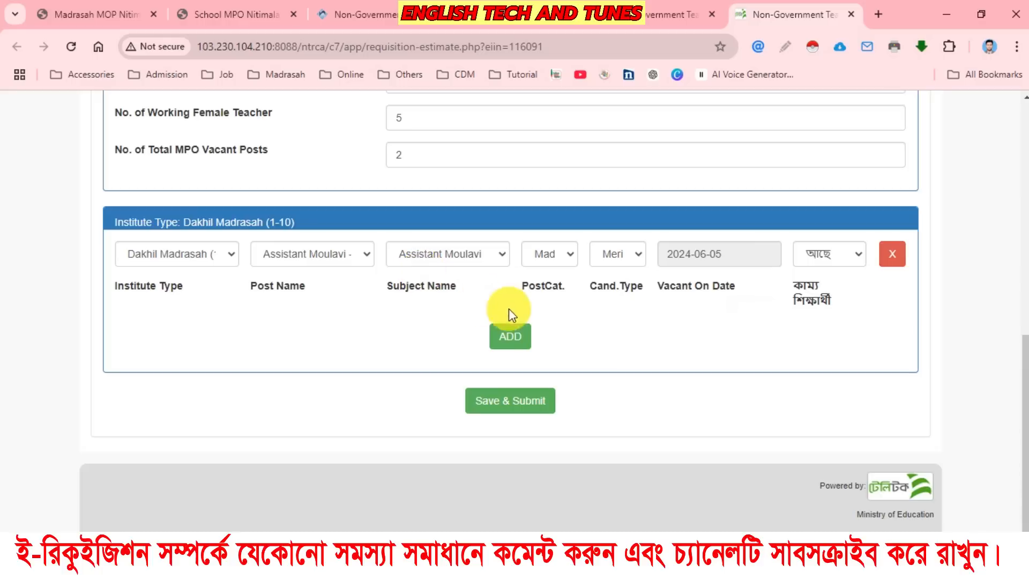
click(510, 338)
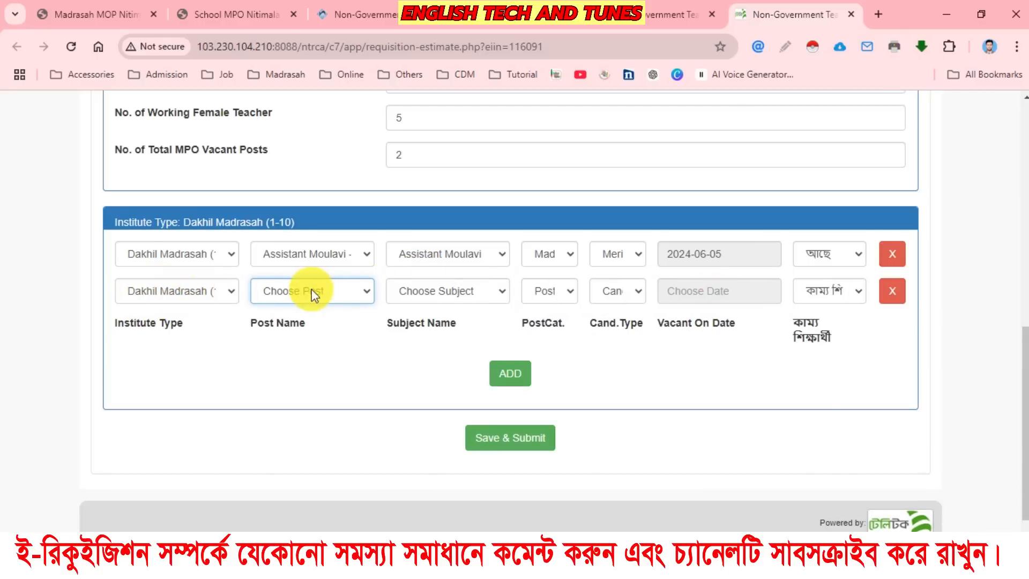
Set the second vacant post row to Dakhil Madrasah (1-10), post Assistant Teacher - Bengali and subject Bengali.
click(220, 295)
click(202, 332)
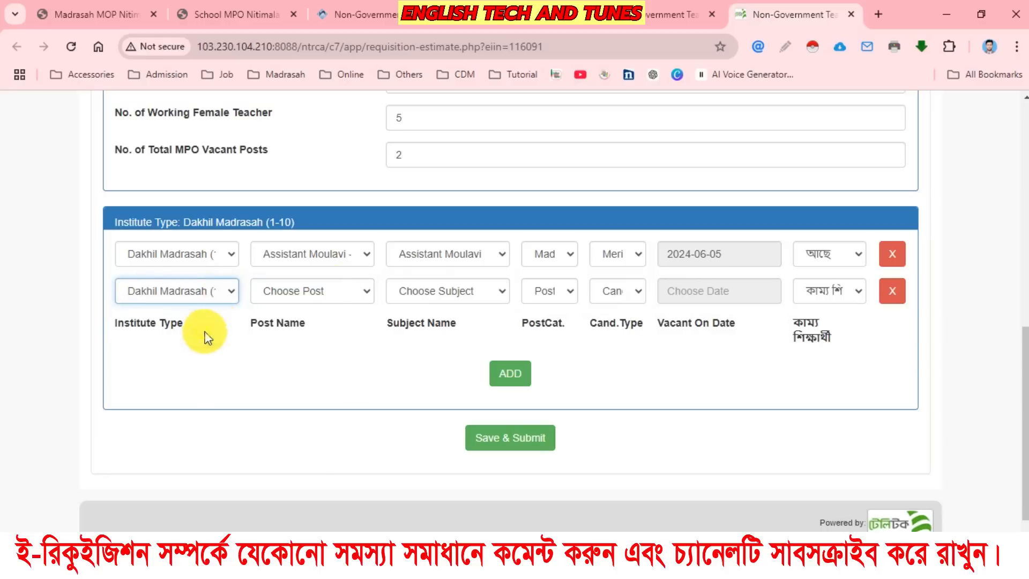
click(332, 295)
scroll(395, 80, up, 1)
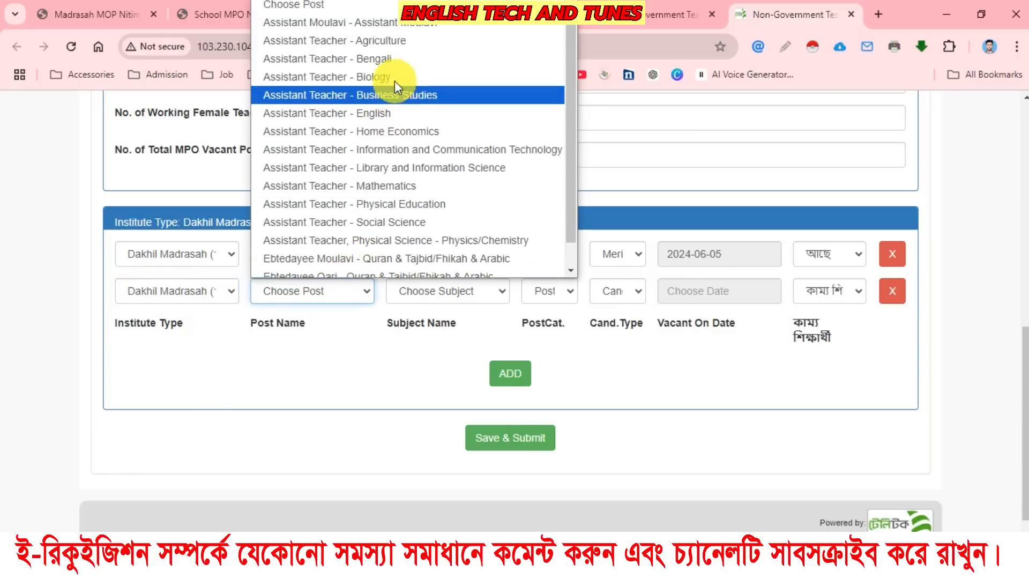
click(390, 65)
click(443, 291)
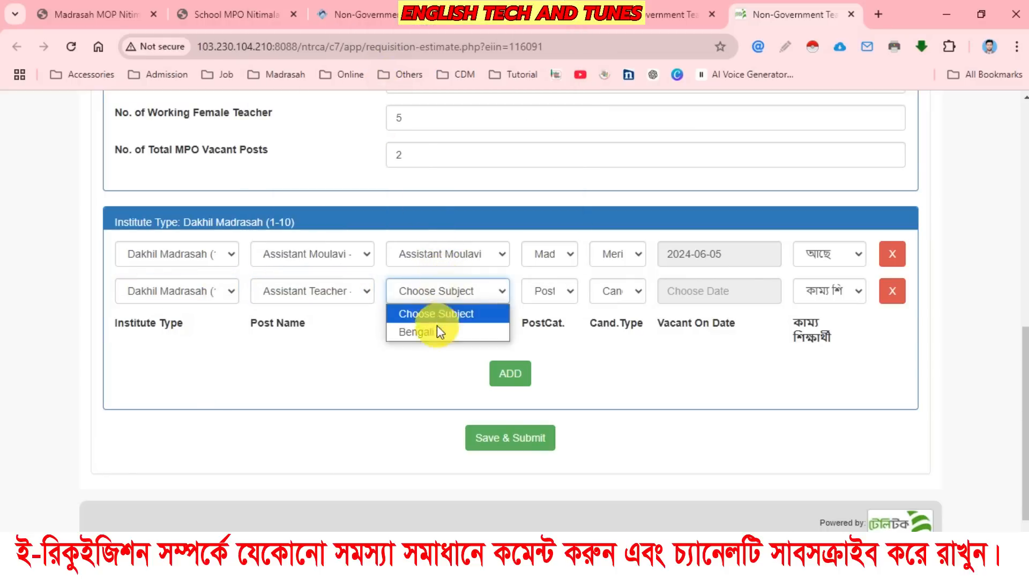
click(433, 330)
Set the Bengali row's post category to Madrasha and its candidate type to Merit Based.
click(546, 295)
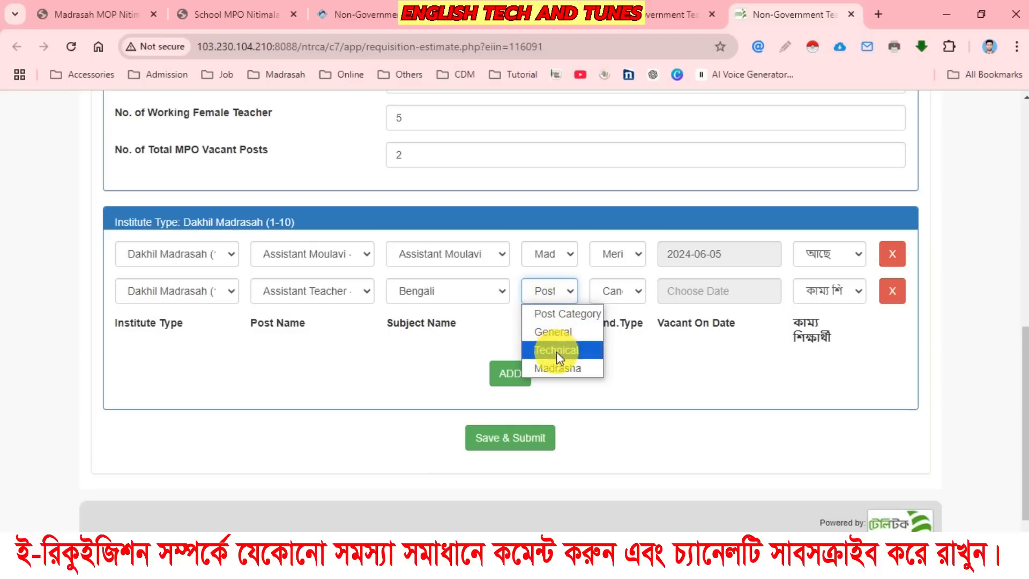
click(558, 366)
click(611, 291)
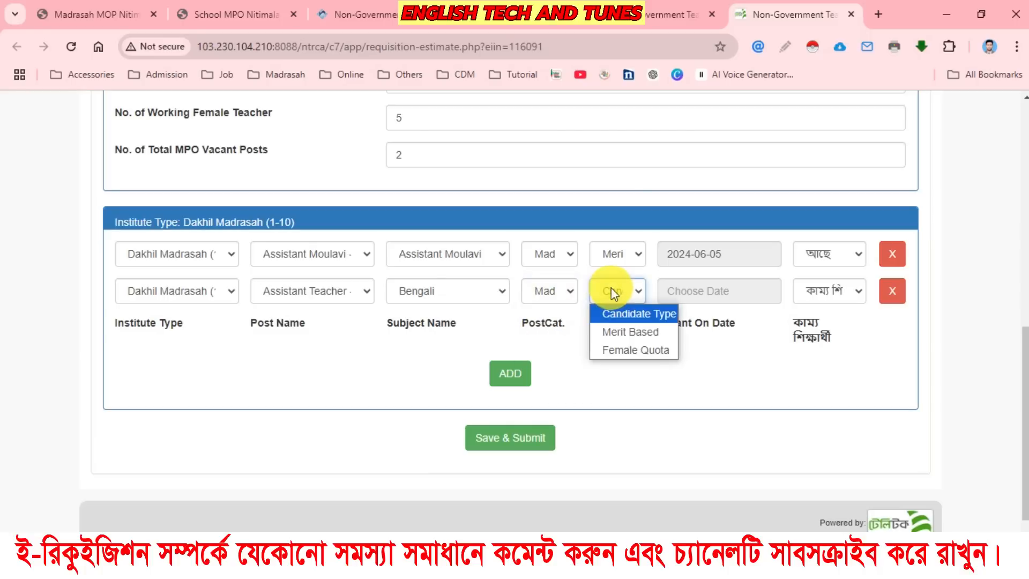
click(626, 333)
Set the Bengali row's vacant-on date to 2024-11-06 and its কাম্য শিক্ষার্থী to আছে.
click(726, 293)
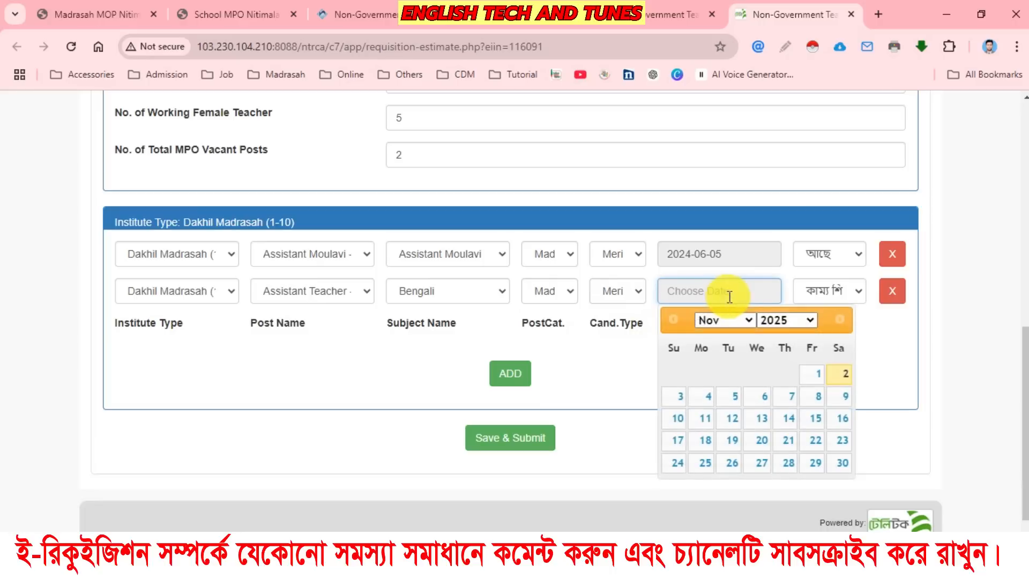
click(765, 402)
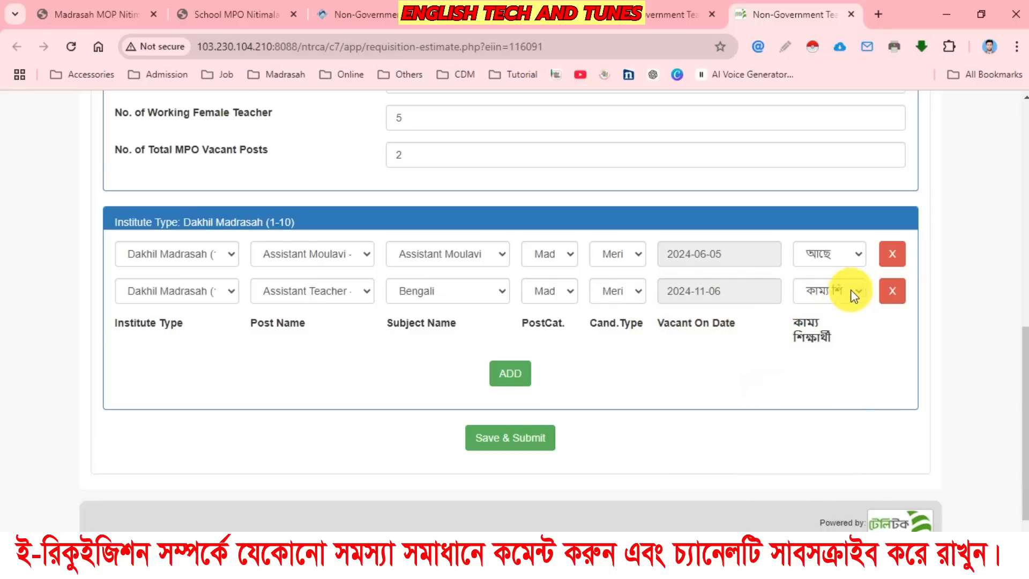
click(851, 290)
click(815, 338)
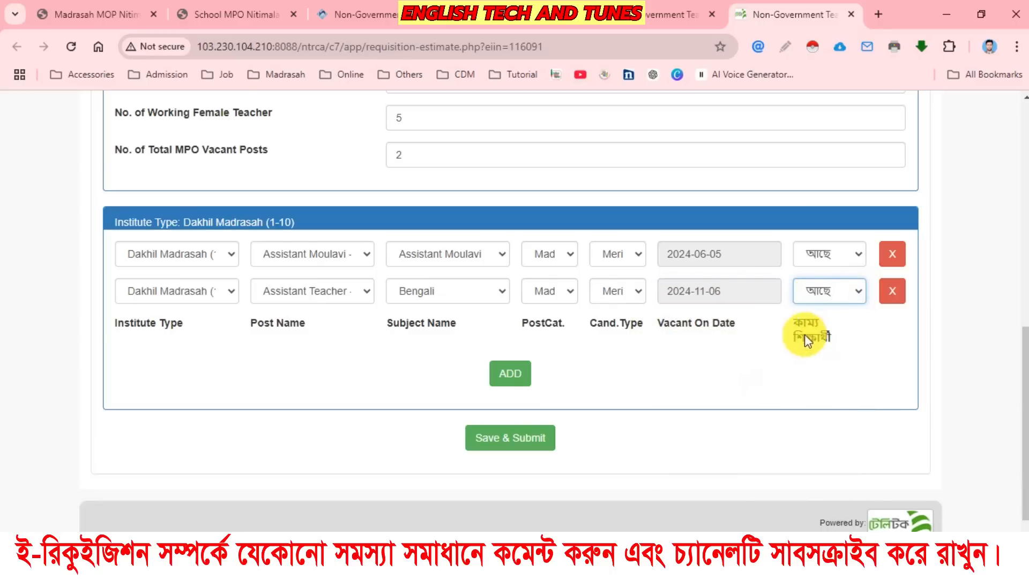
Save and submit the 31-12-2025 projection, and look over its requisition details and vacant post rows.
click(528, 443)
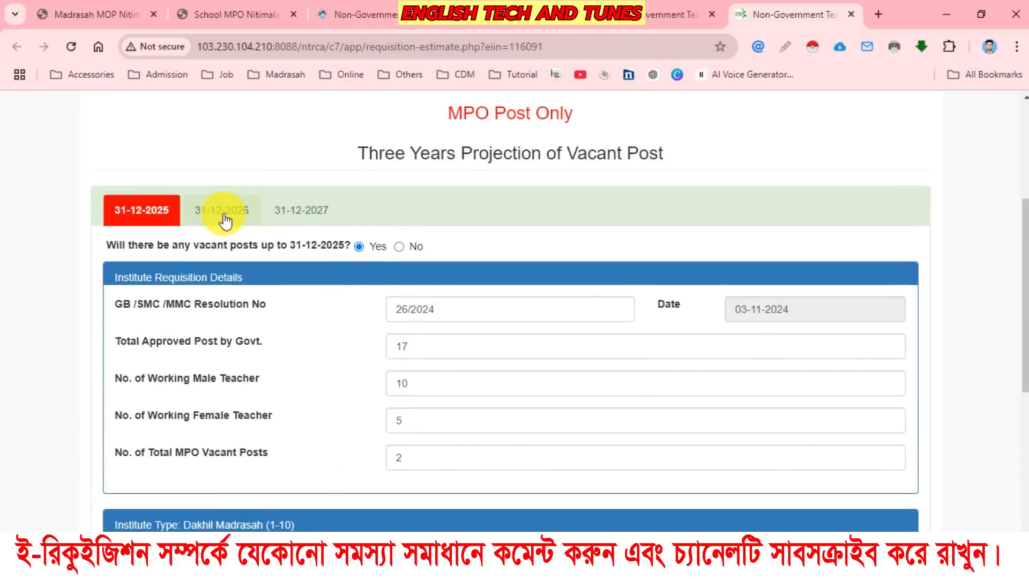
scroll(455, 367, down, 5)
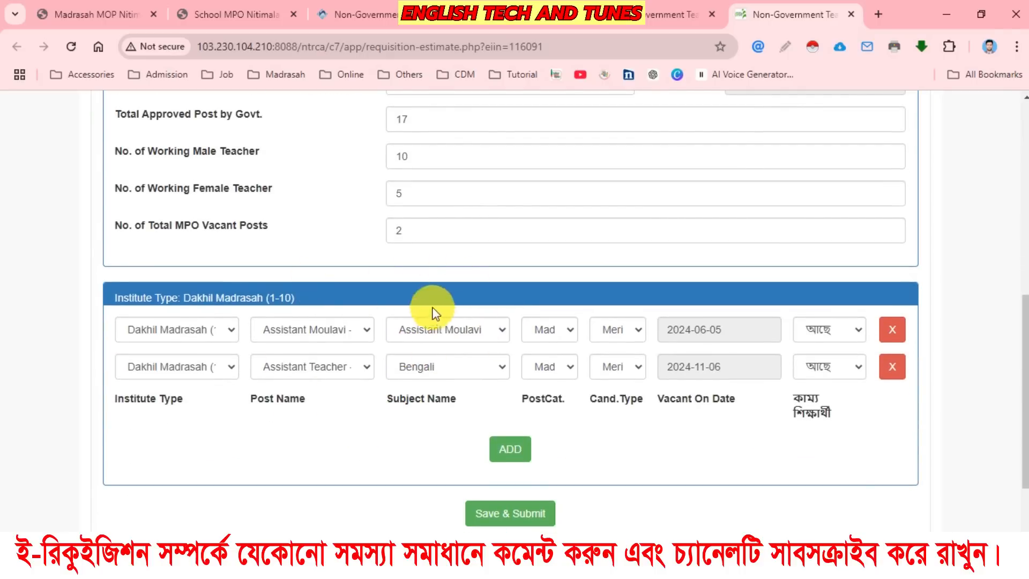
scroll(404, 284, up, 2)
scroll(407, 290, down, 2)
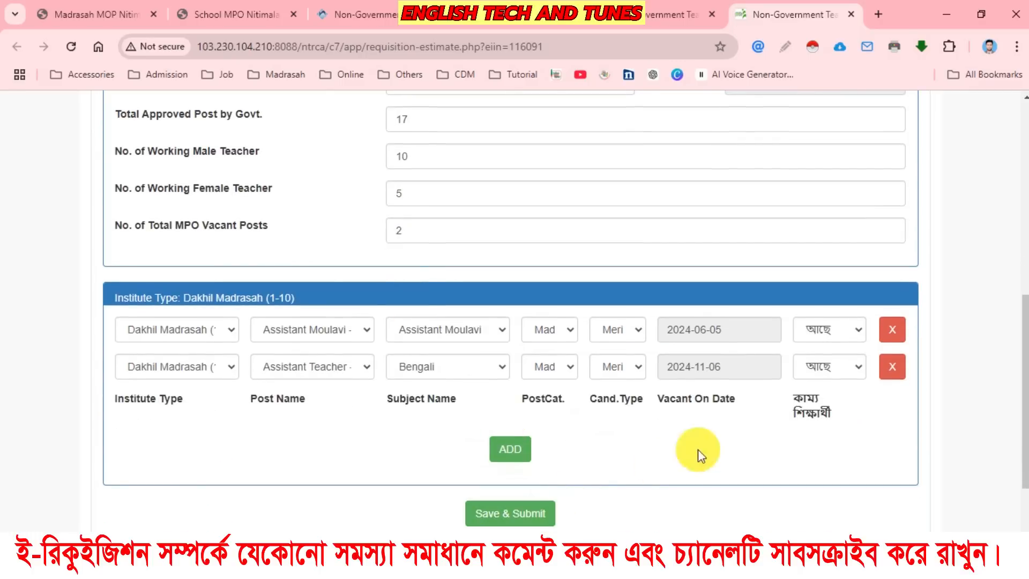
scroll(367, 289, up, 6)
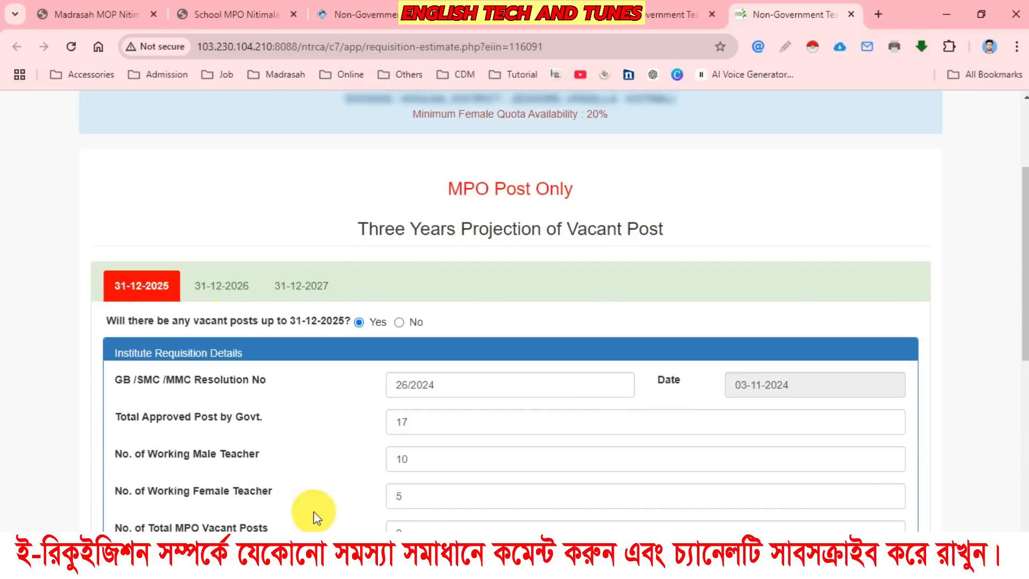
Examine the requisition details and vacant post fields of the 31-12-2026 and 31-12-2027 projection forms.
click(242, 286)
scroll(349, 331, down, 3)
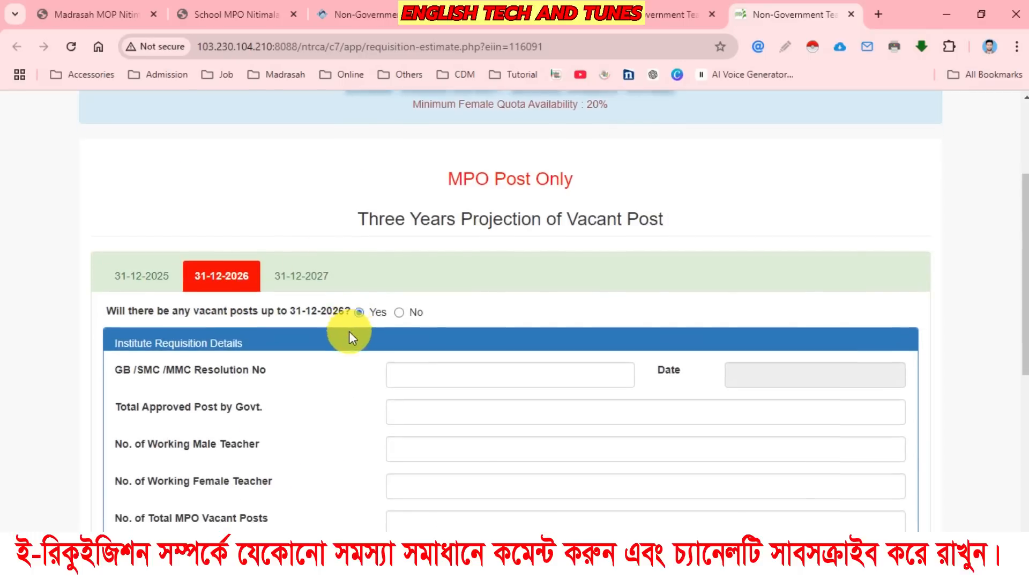
scroll(484, 359, down, 2)
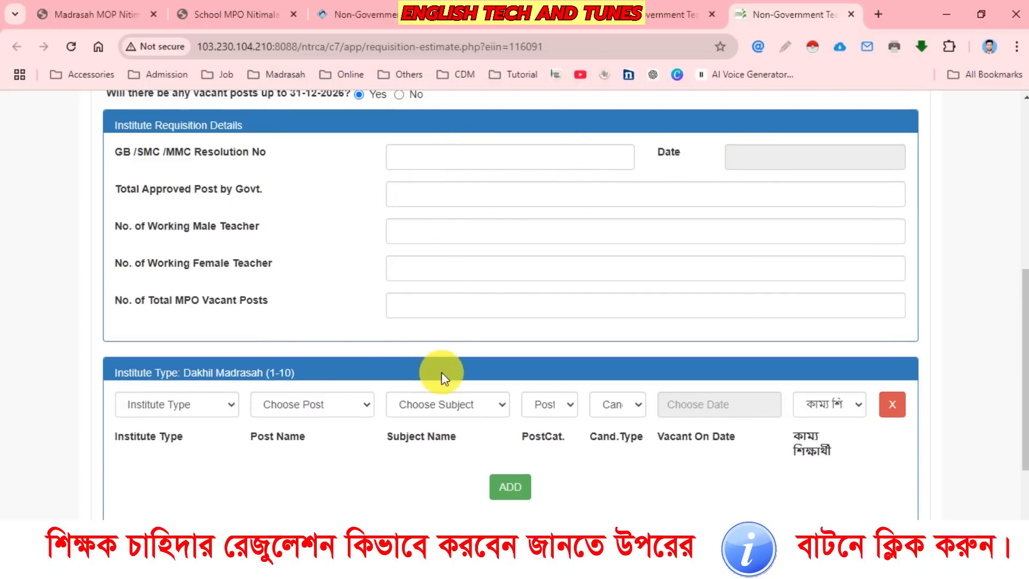
scroll(441, 368, down, 3)
scroll(422, 388, up, 5)
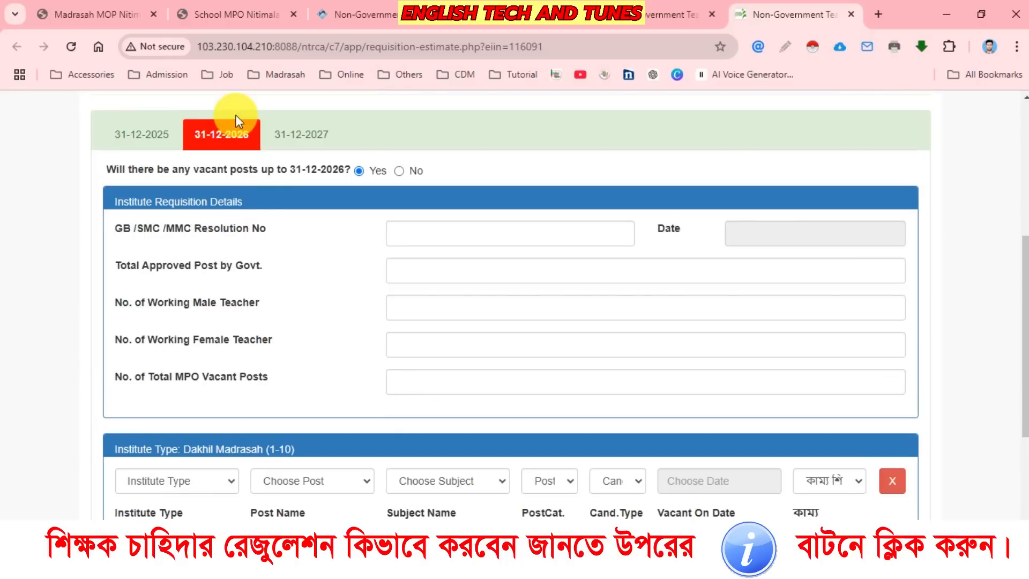
click(322, 133)
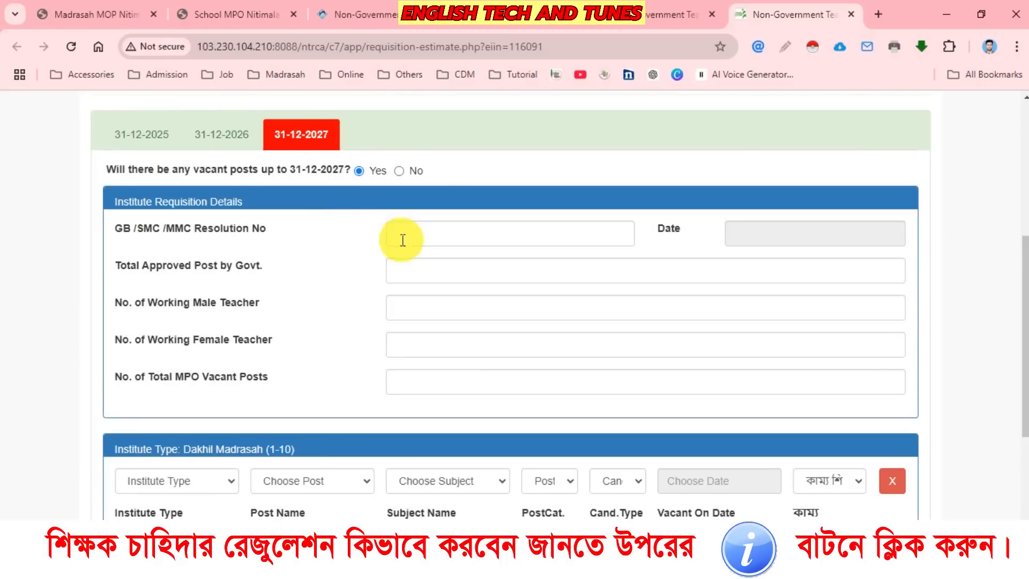
scroll(446, 372, down, 5)
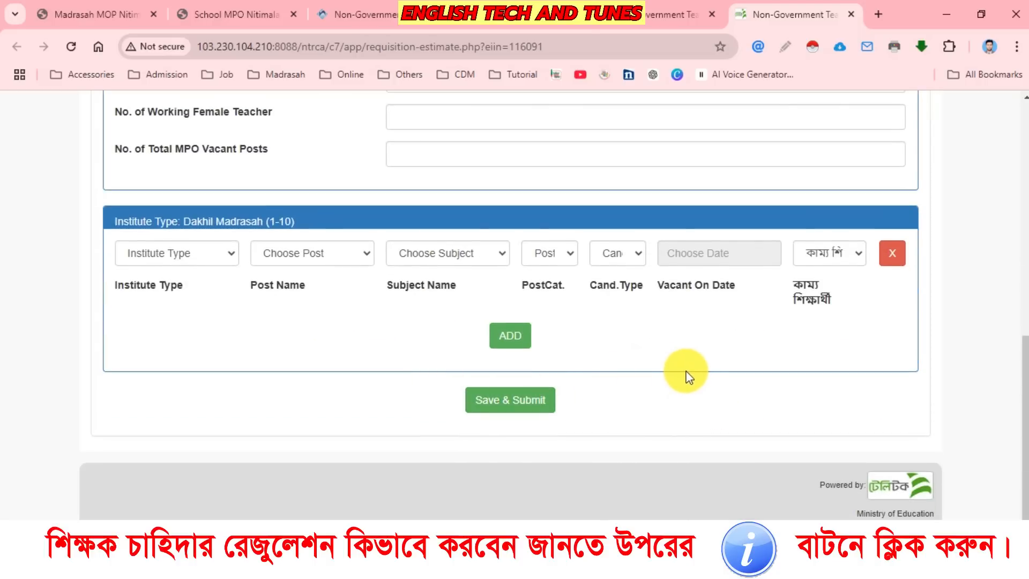
scroll(383, 385, up, 5)
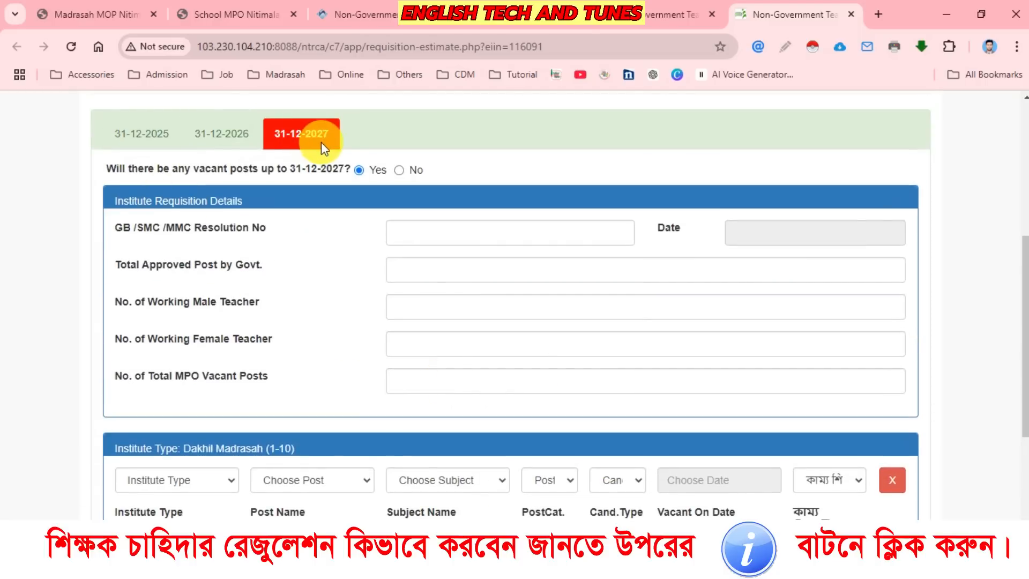
Log out of the projection page and close it, leaving the 6th Cycle Requisition Form open.
scroll(609, 306, up, 6)
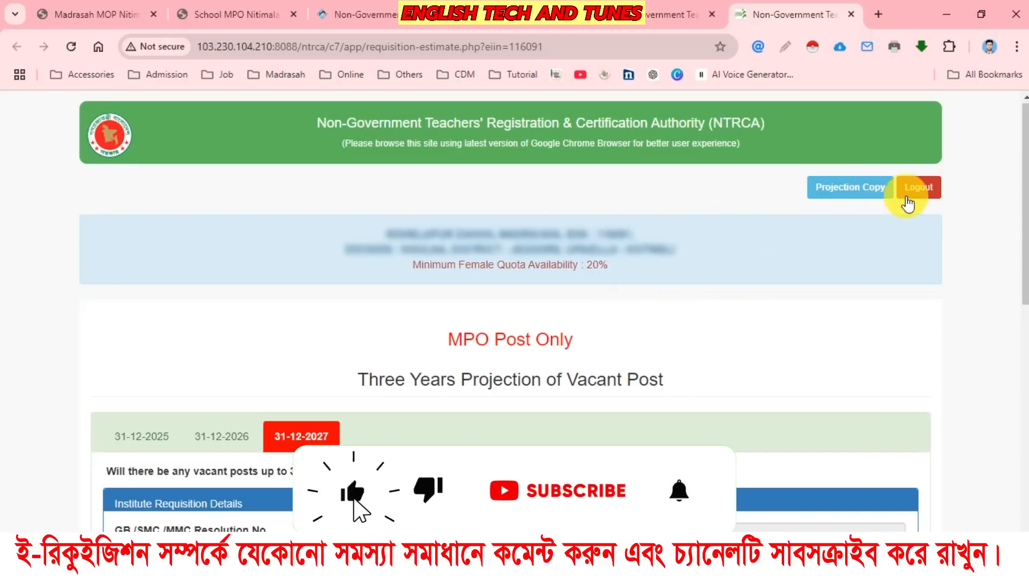
click(907, 200)
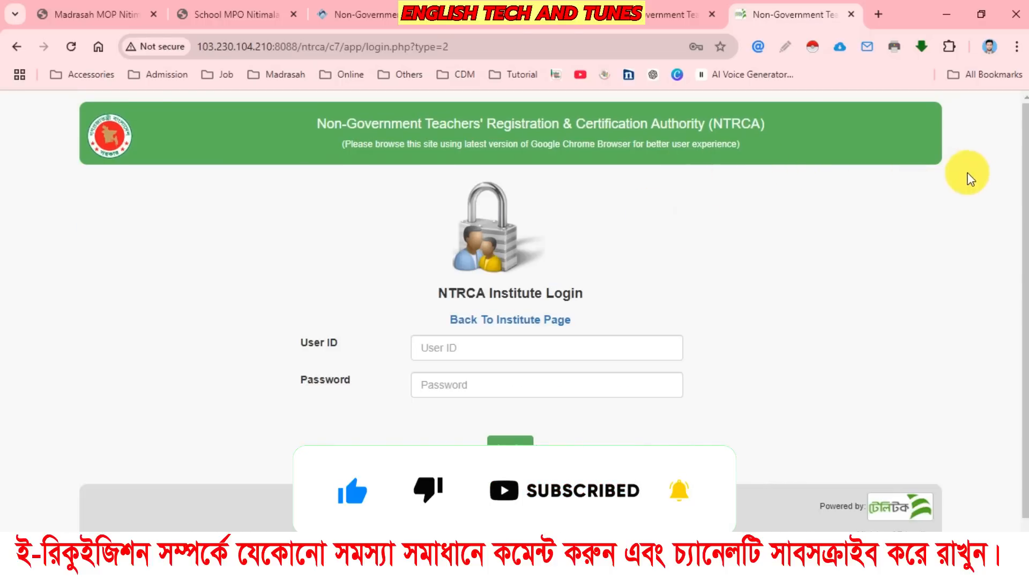
click(728, 13)
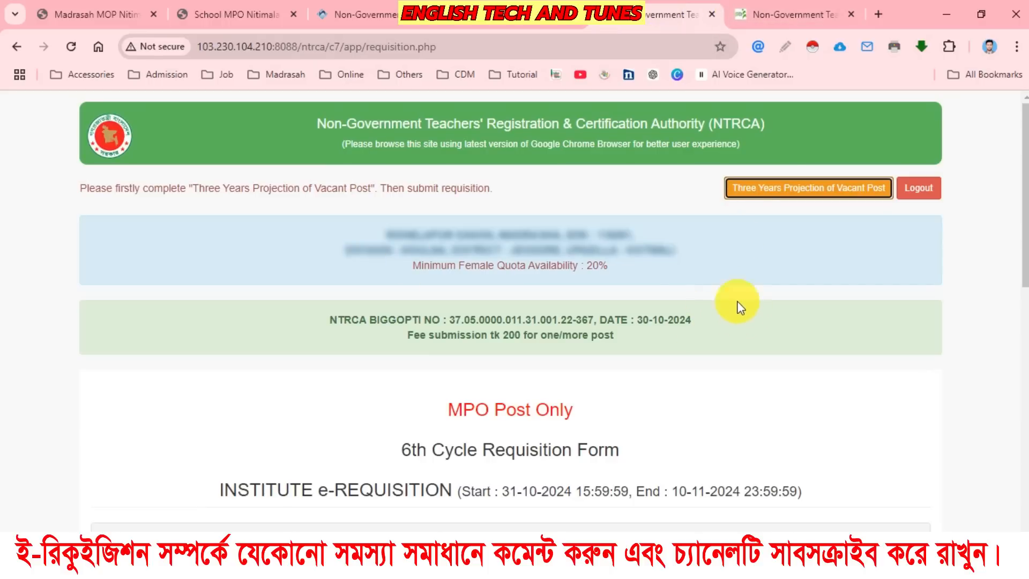
click(848, 17)
Look over the 6th Cycle Requisition Form and the notice about completing the Three Years Projection of Vacant Post.
scroll(570, 270, down, 4)
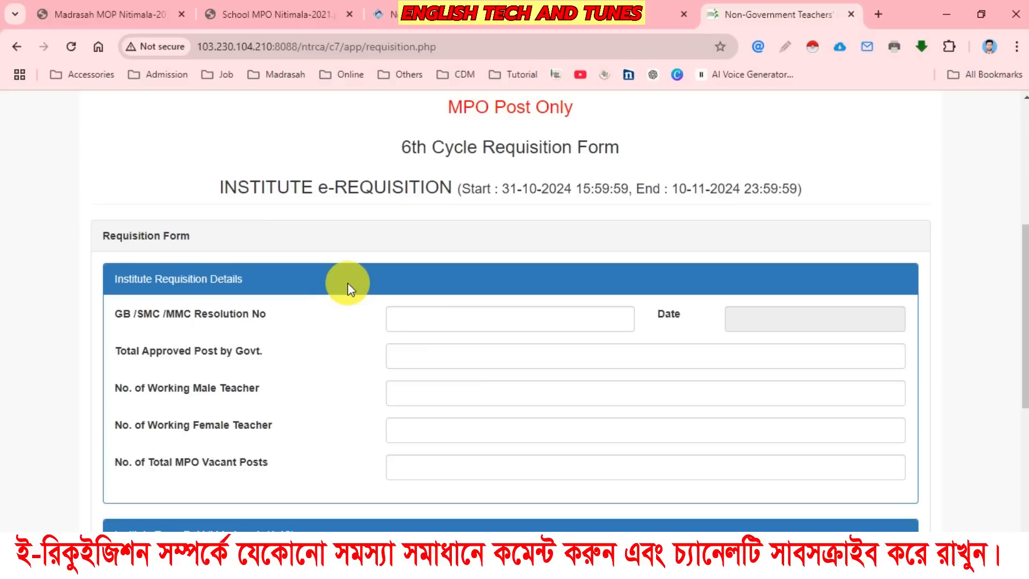
scroll(348, 284, down, 4)
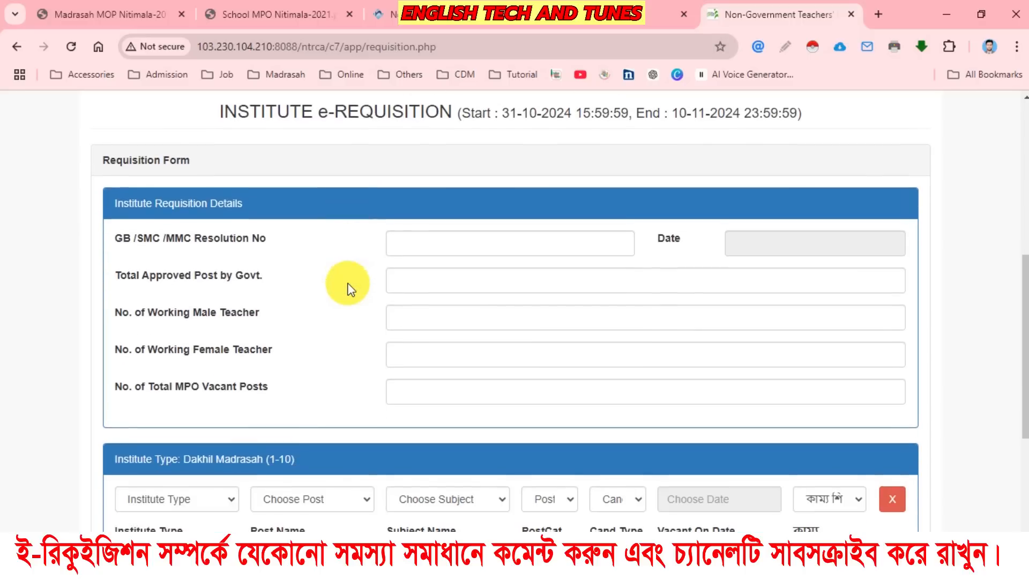
scroll(491, 395, up, 8)
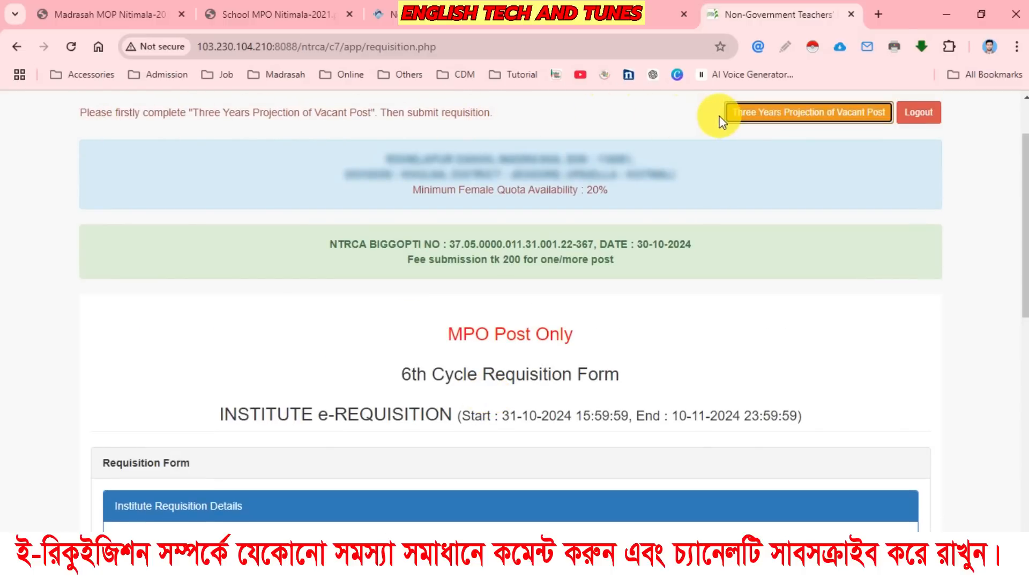
scroll(571, 228, down, 4)
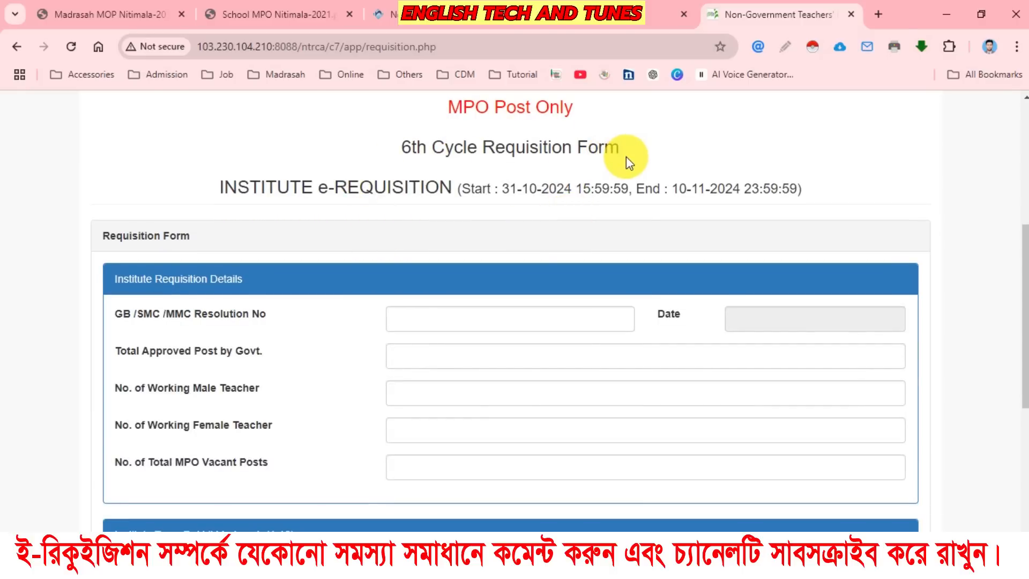
scroll(138, 248, down, 3)
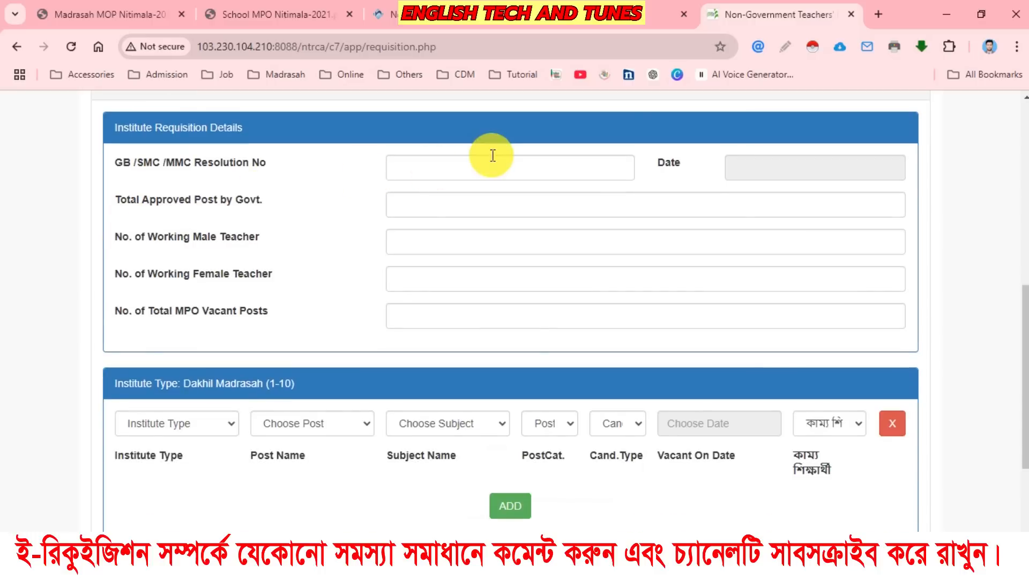
Go through the requisition form's resolution number, date, approved post, teacher count and vacant post fields without entering values.
click(463, 166)
click(783, 167)
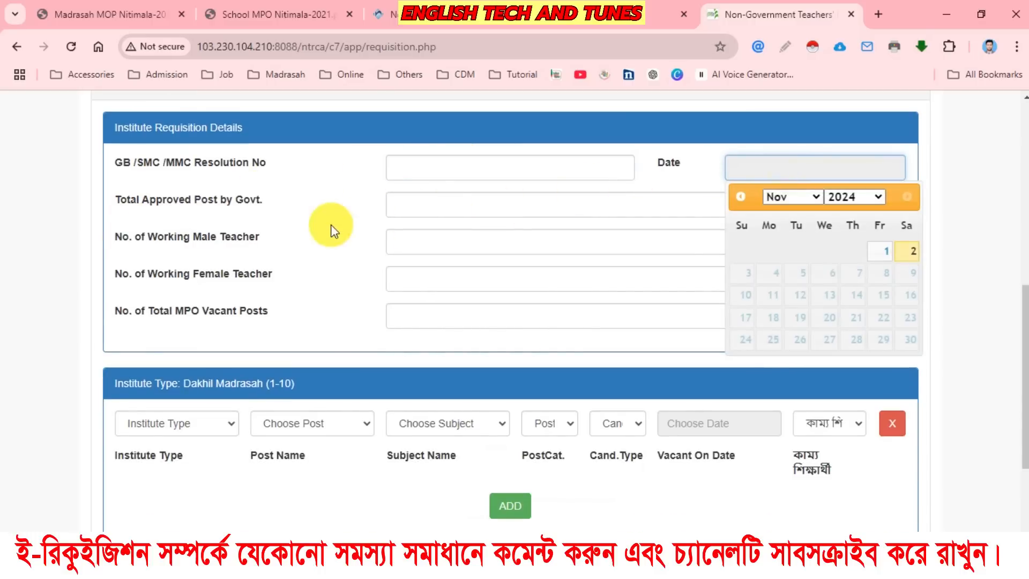
click(442, 202)
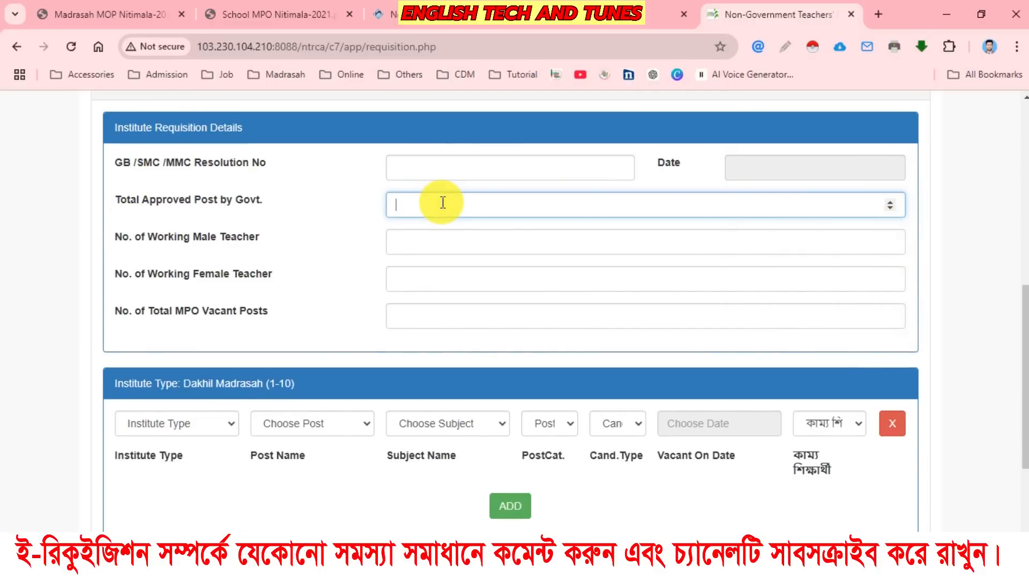
click(415, 243)
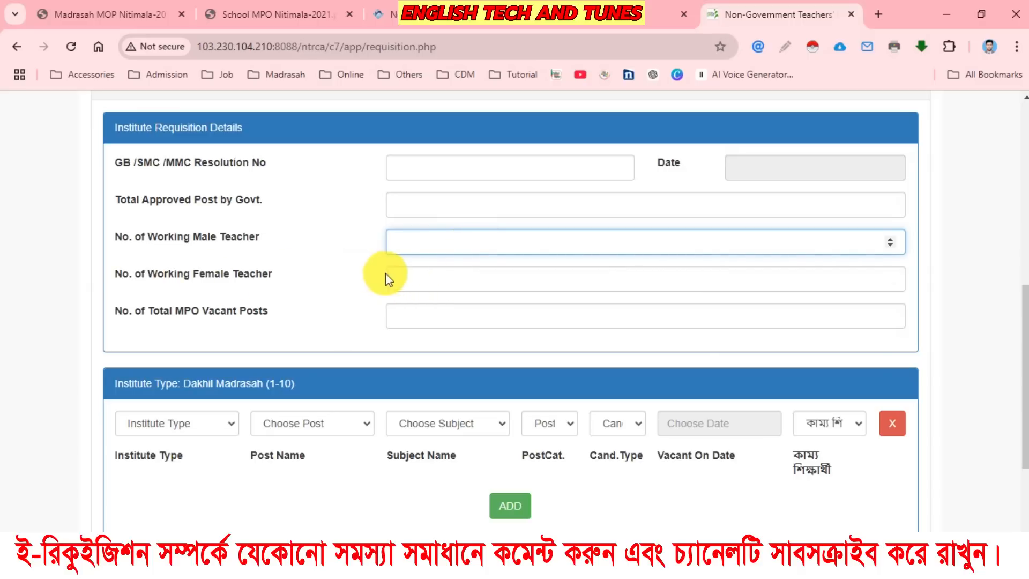
click(401, 276)
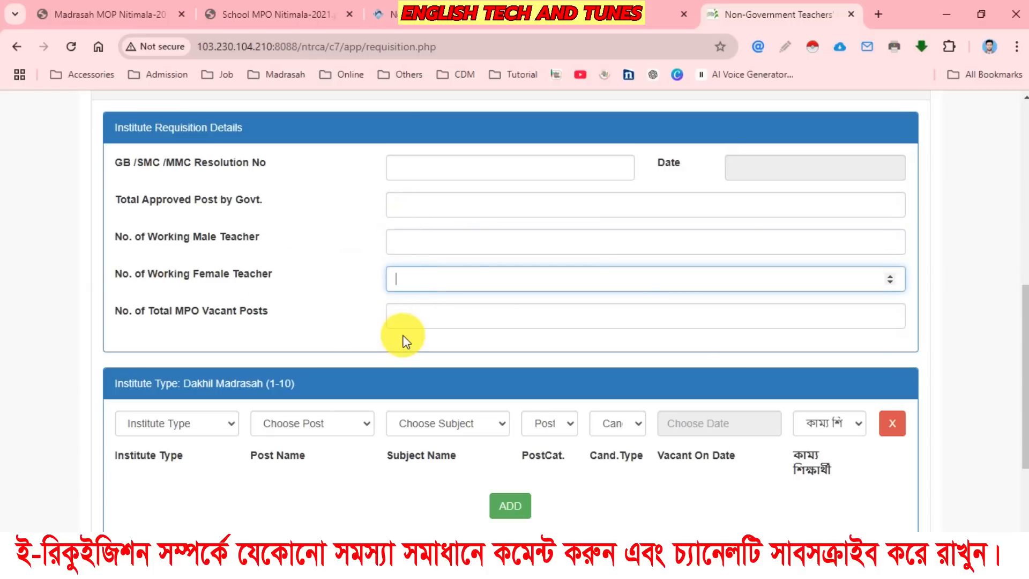
click(428, 316)
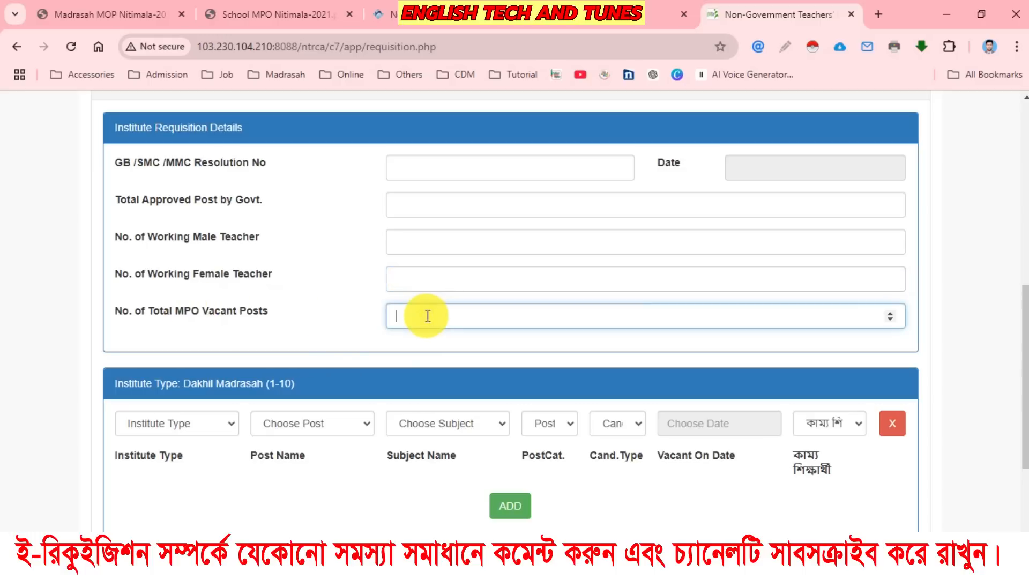
scroll(466, 317, down, 3)
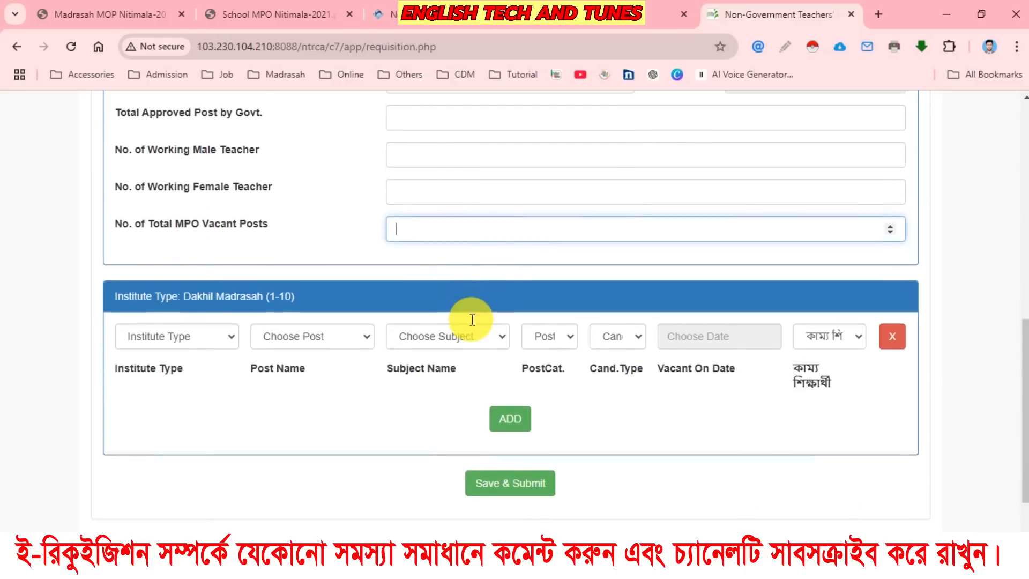
In the vacant post row, choose institute type Dakhil Madrasah (1-10), an Assistant Teacher post and the subject Agriculture.
click(177, 274)
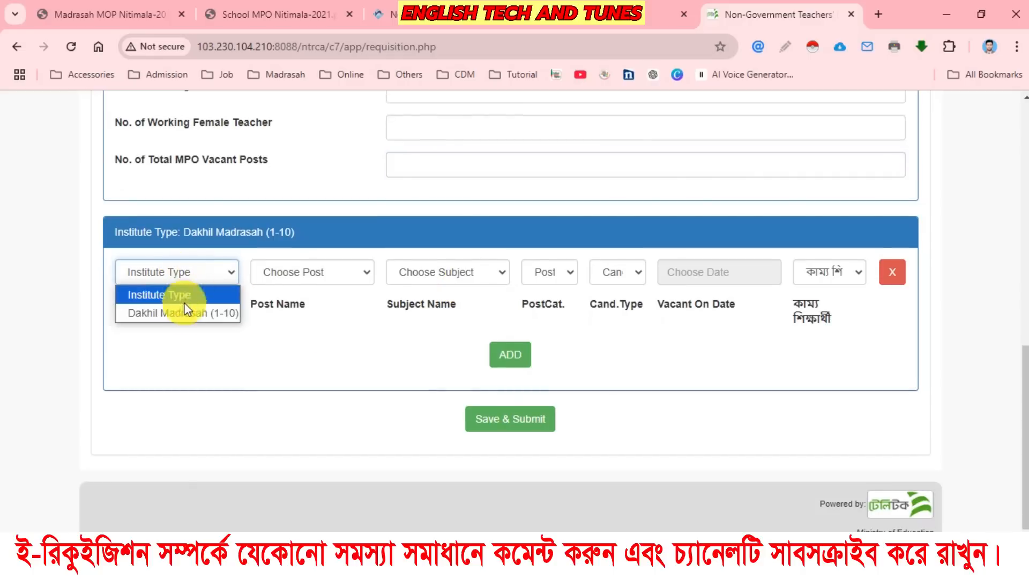
click(181, 310)
click(317, 273)
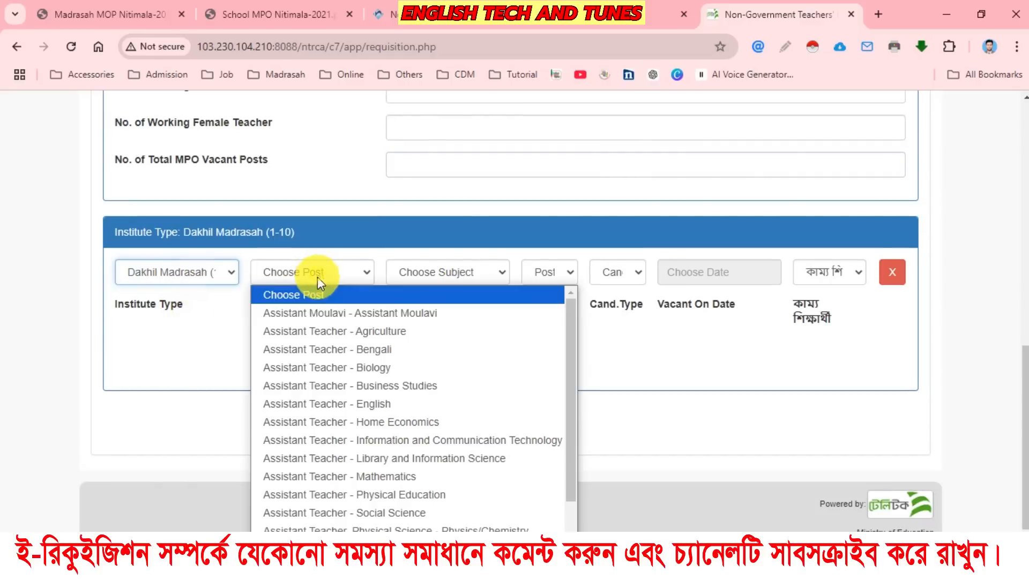
click(365, 348)
click(438, 272)
click(438, 310)
Set the vacant post's category to Madrasha and its candidate type to Merit Based.
click(549, 271)
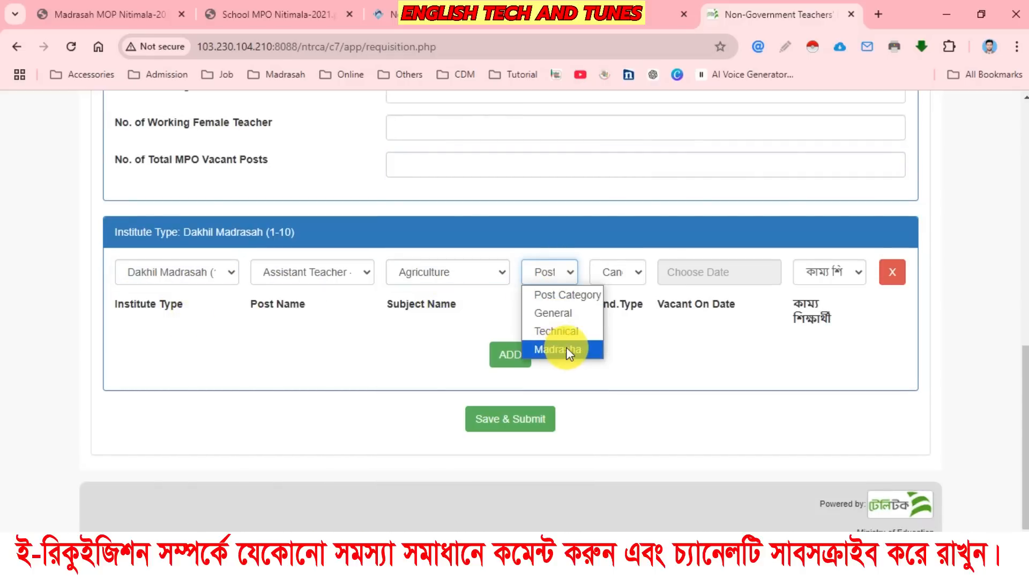
click(563, 349)
click(624, 274)
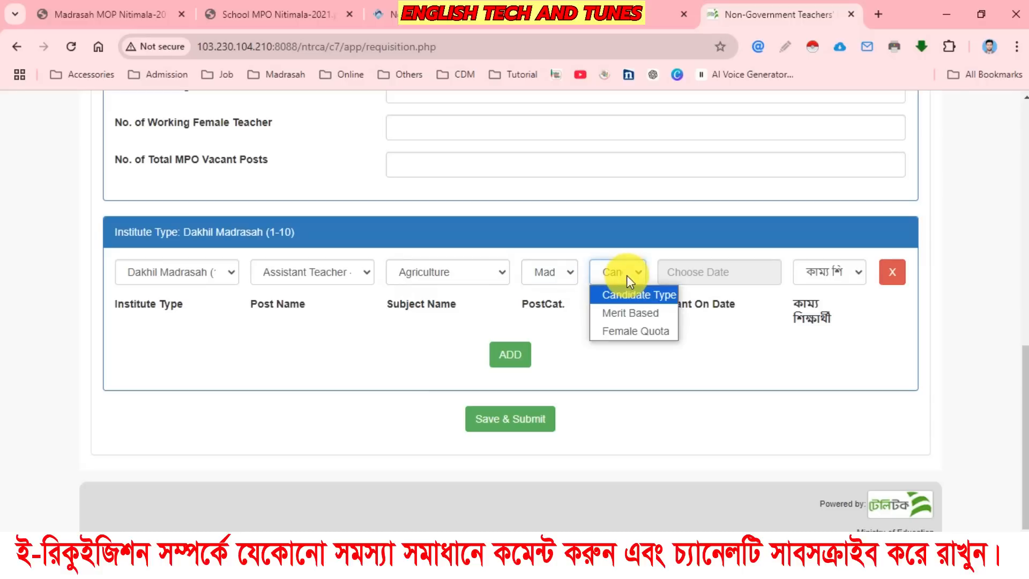
click(637, 313)
Set the post's Vacant On Date to 2024-11-01 and choose আছে for কাম্য শিক্ষার্থী.
click(729, 275)
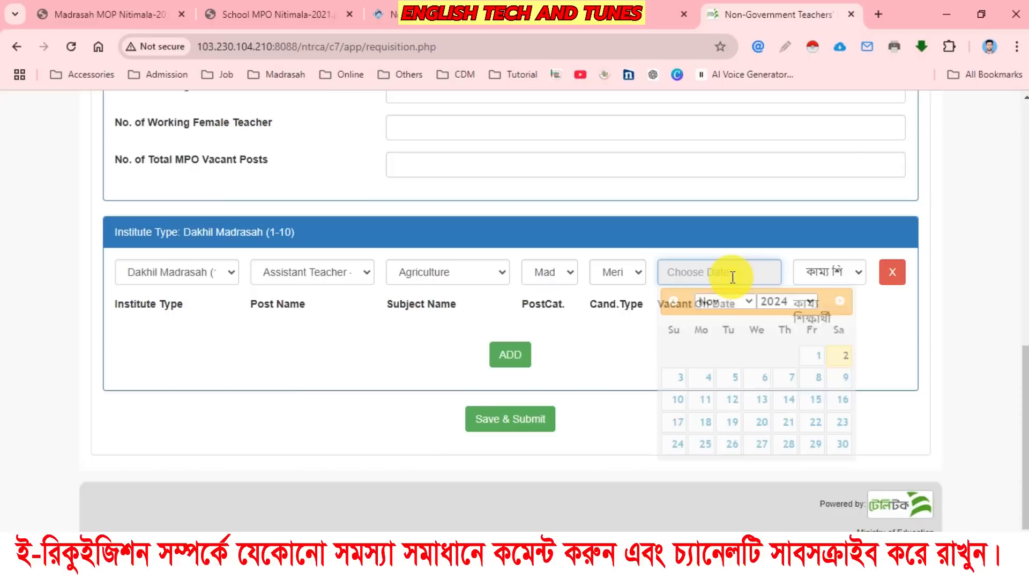
click(789, 302)
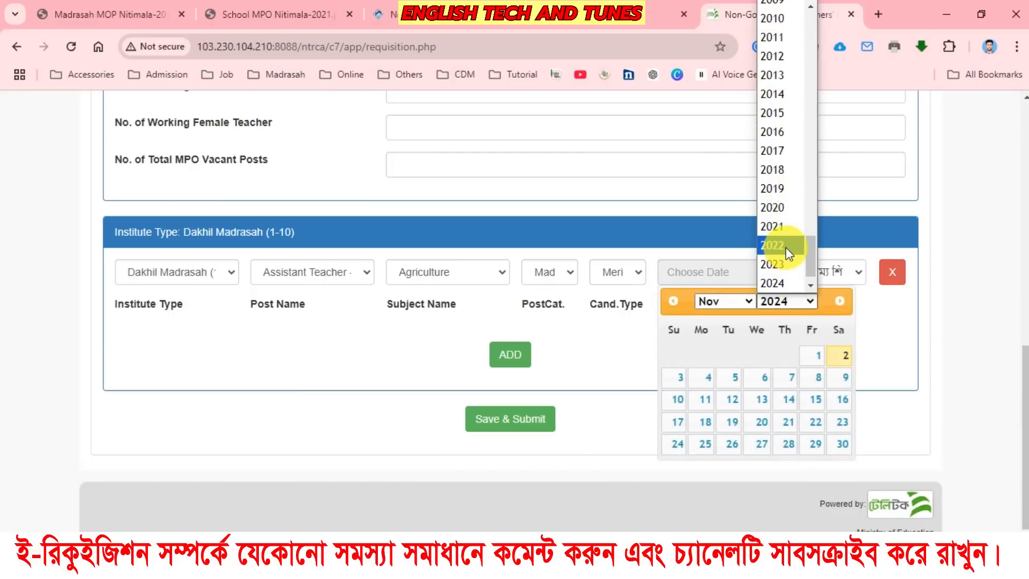
click(684, 211)
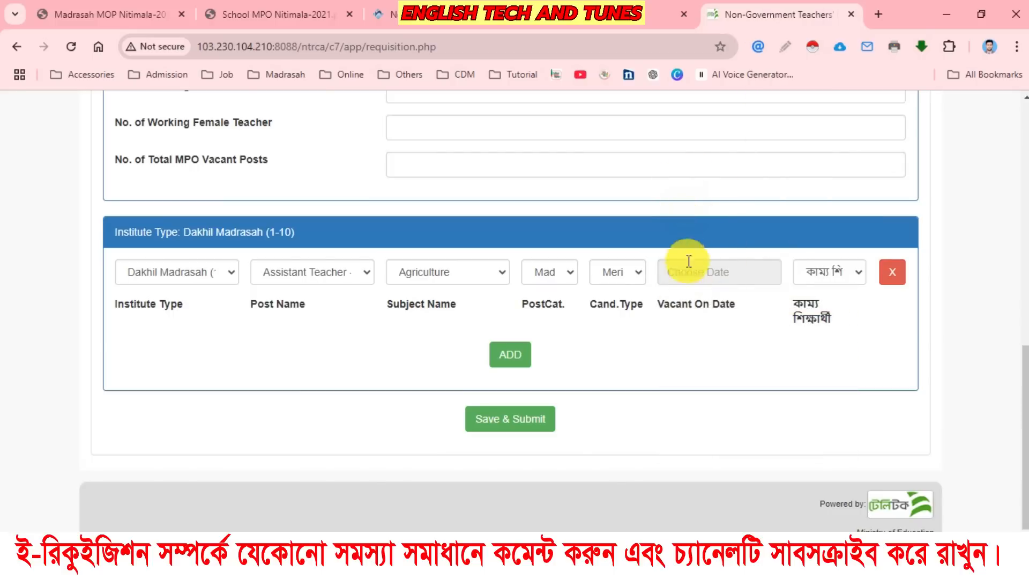
click(823, 275)
click(824, 316)
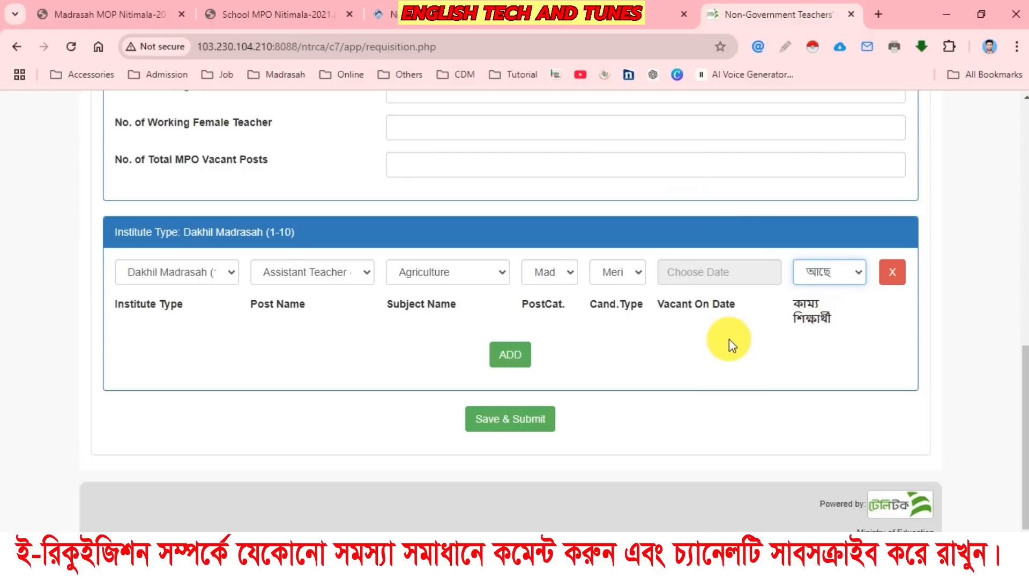
click(654, 376)
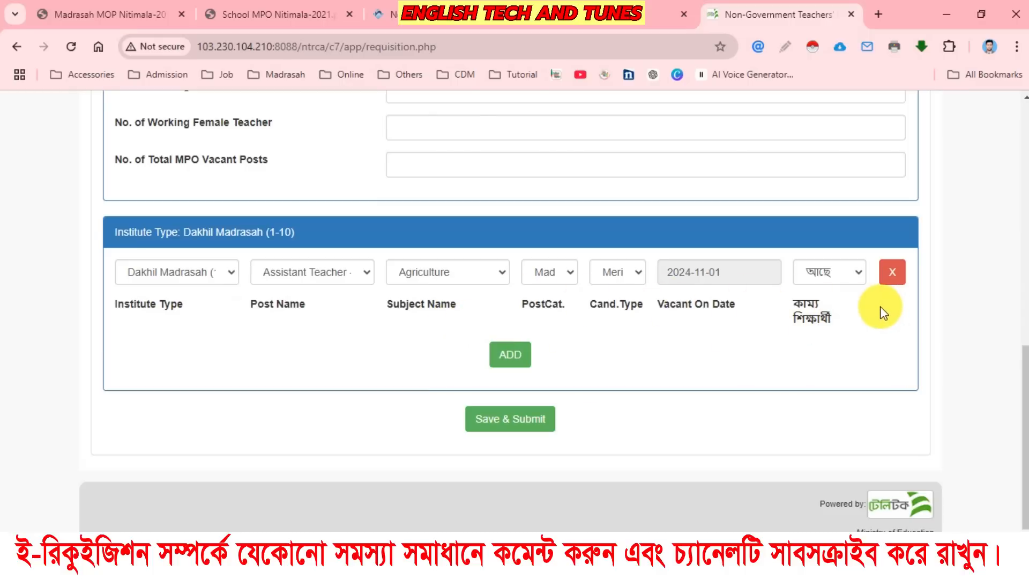
Review the 6th Cycle Requisition Form from its header notices down to the filled vacant post row.
scroll(687, 313, up, 5)
scroll(686, 310, up, 2)
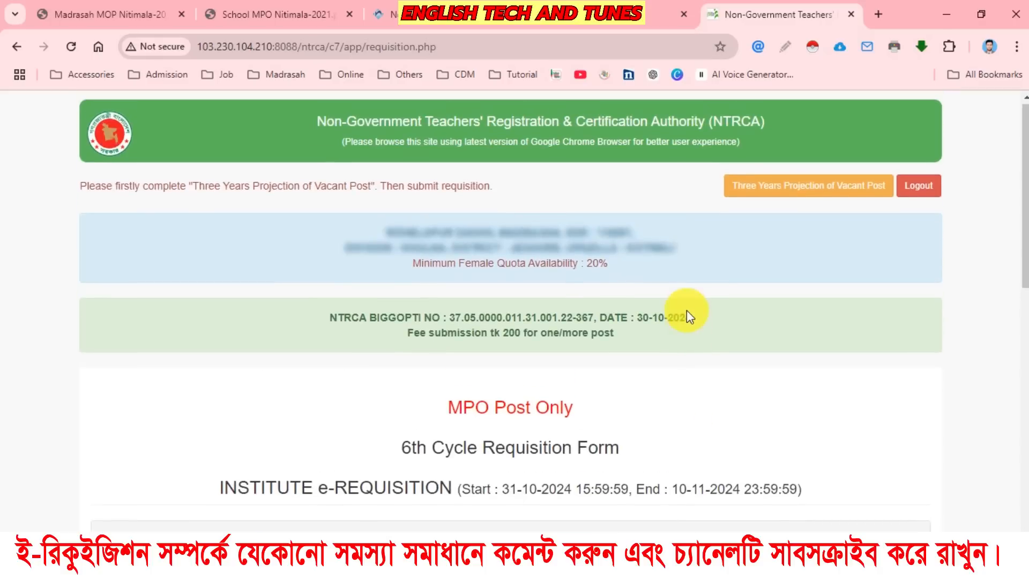
scroll(687, 310, down, 7)
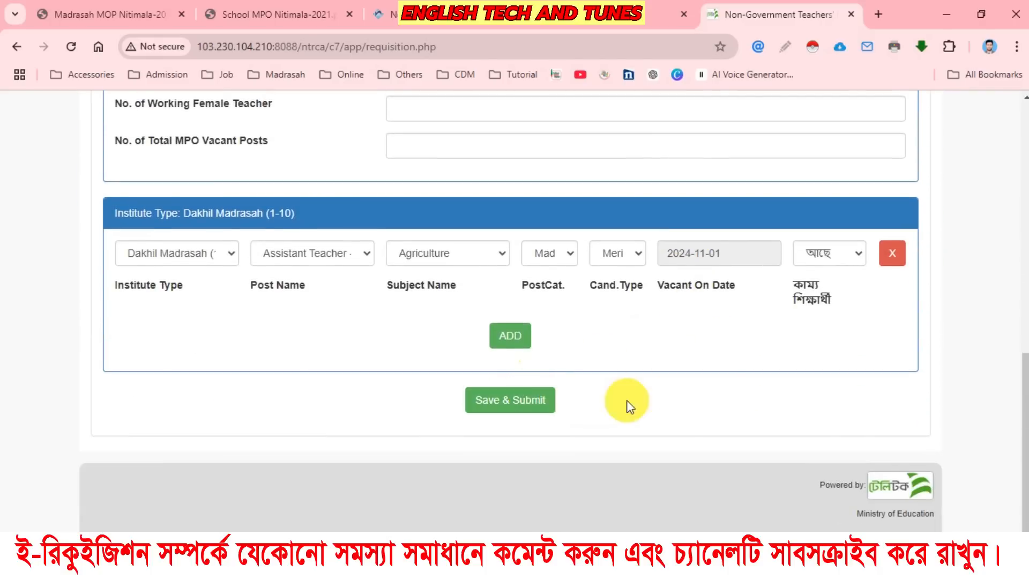
scroll(659, 397, up, 12)
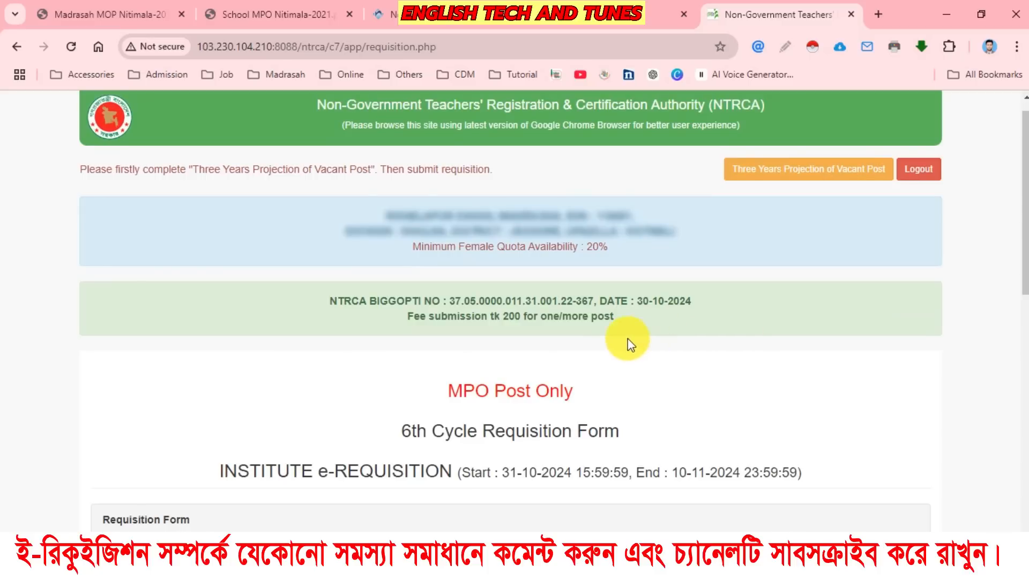
scroll(614, 343, down, 10)
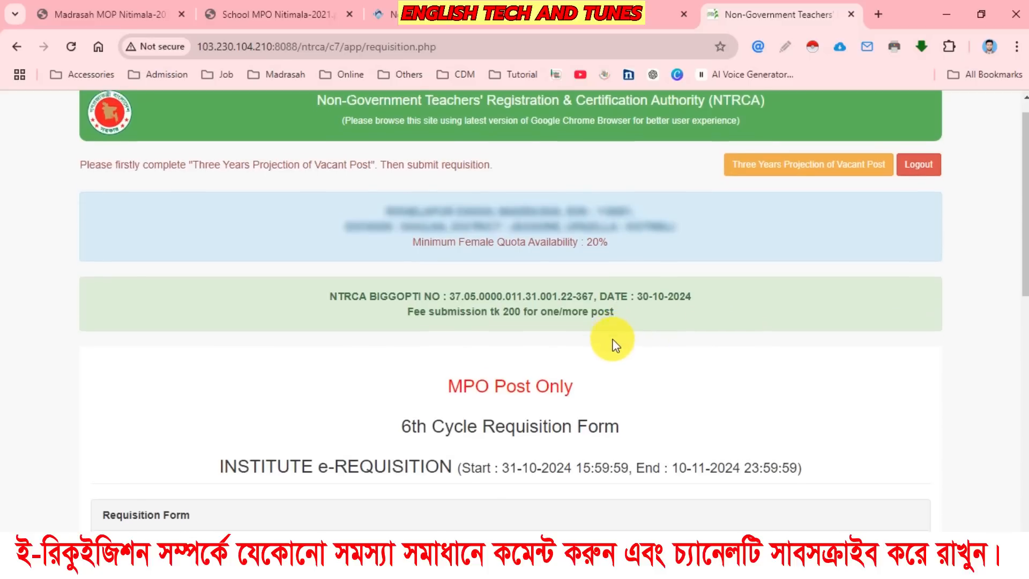